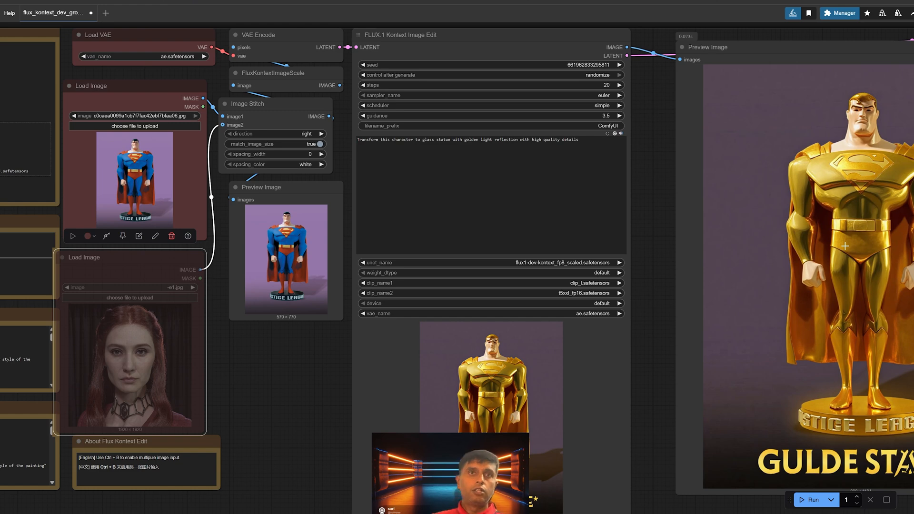
scroll(588, 333, "down", 3)
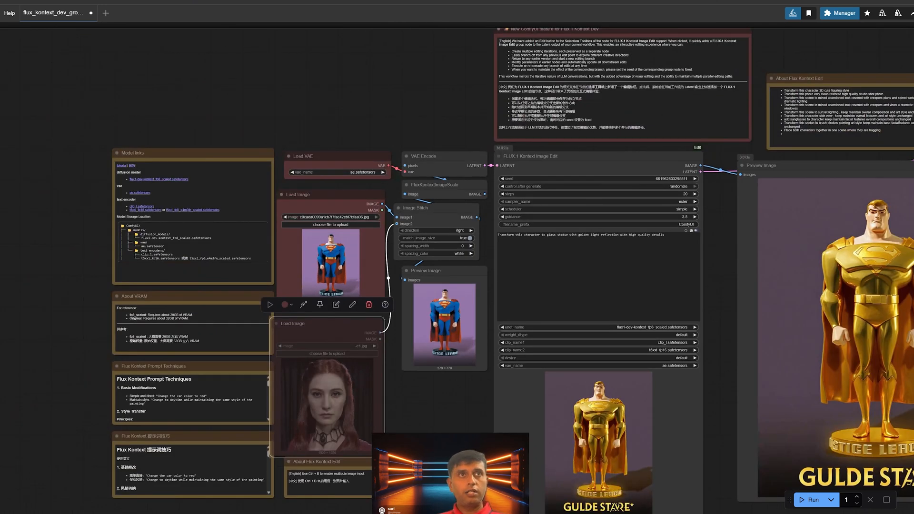
scroll(530, 307, "up", 5)
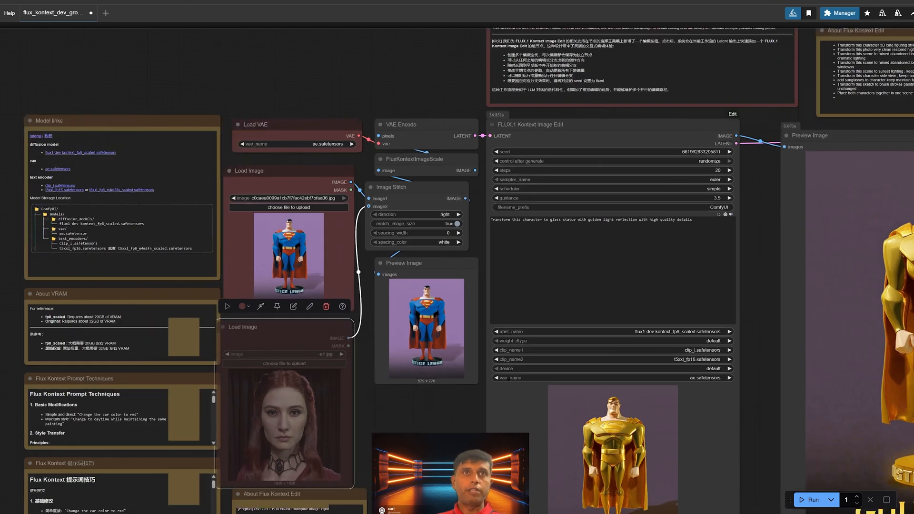
scroll(669, 266, "down", 4)
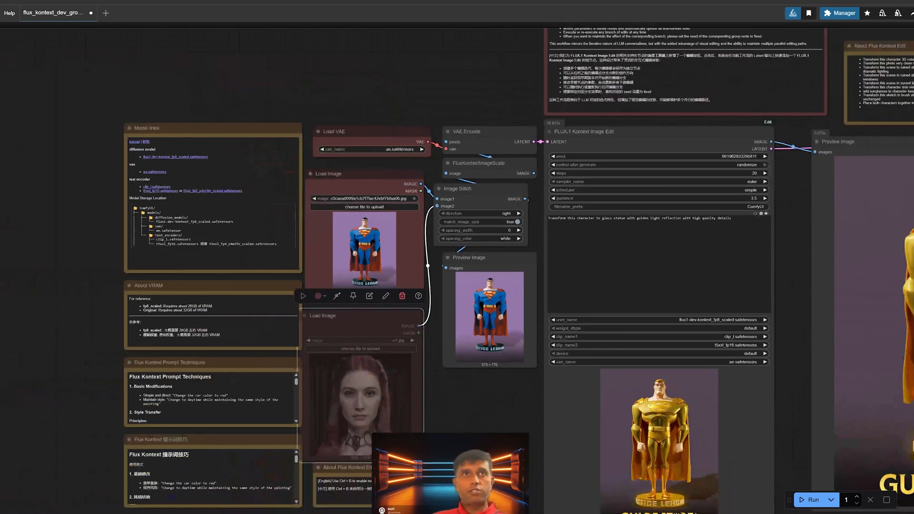
left_click_drag(522, 260, 541, 258)
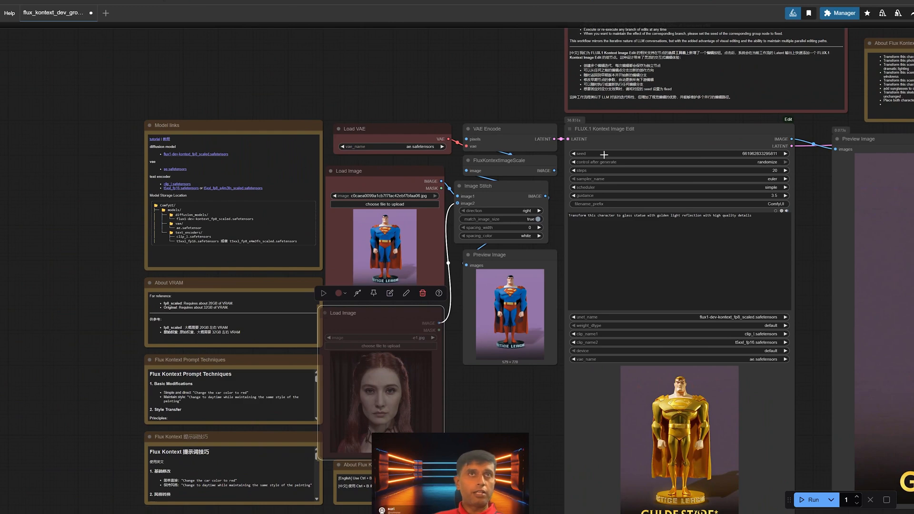
Step: Try the download link for the flux1-dev-kontext_fp8_scaled.safetensors diffusion model in the Model links note
scroll(417, 242, "up", 4)
left_click_drag(357, 192, 608, 300)
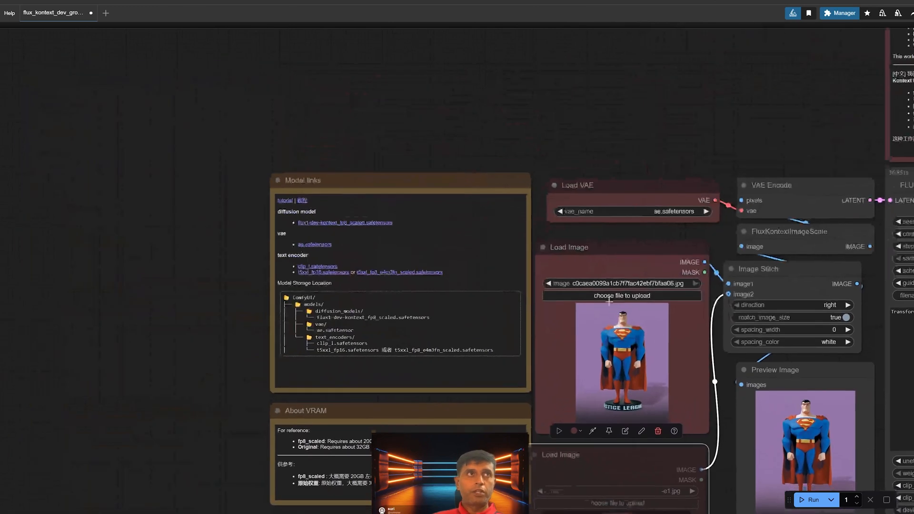
scroll(600, 299, "up", 5)
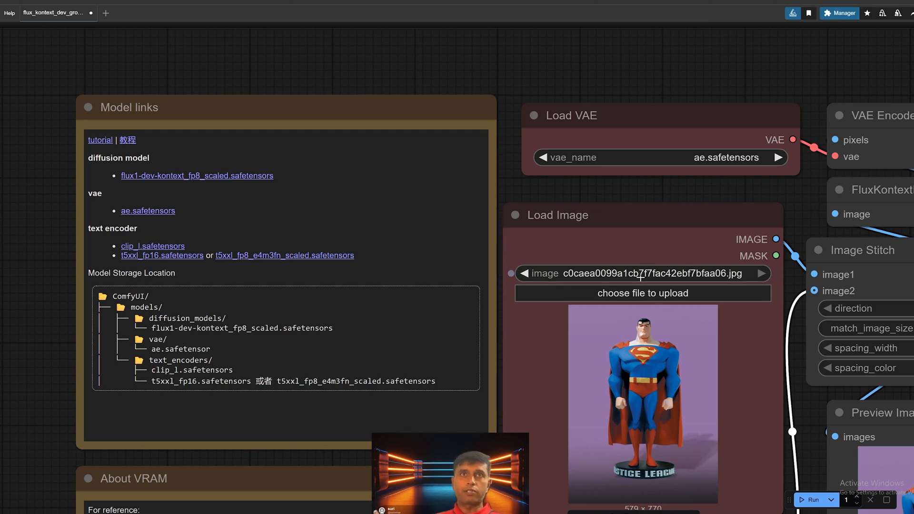
scroll(194, 221, "up", 3)
left_click_drag(358, 358, 338, 309)
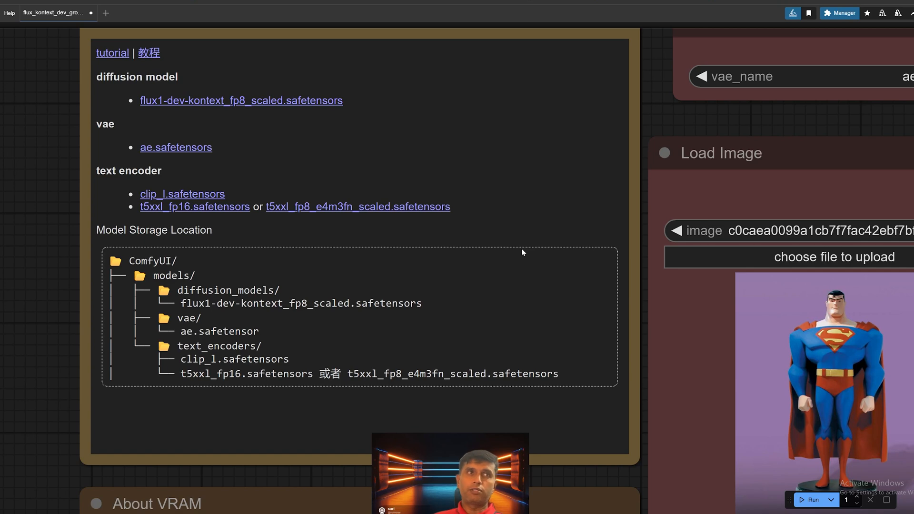
left_click(280, 100)
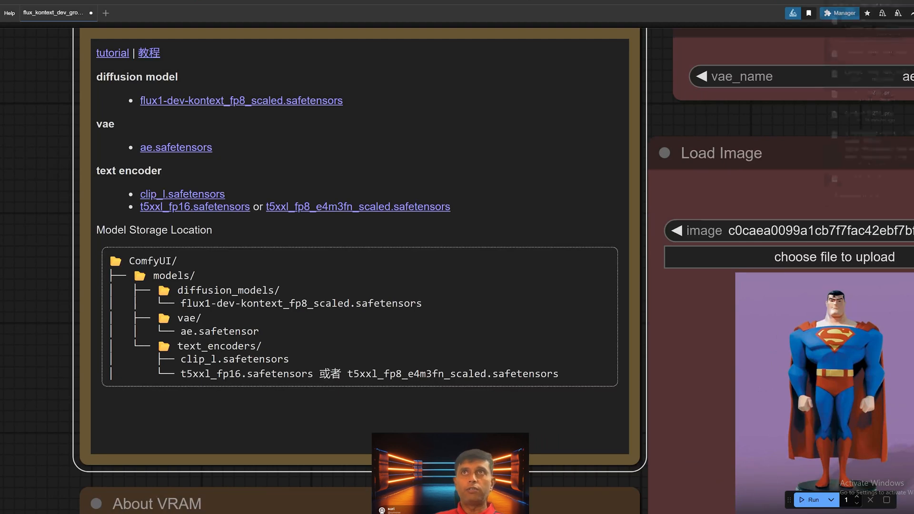
left_click(64, 103)
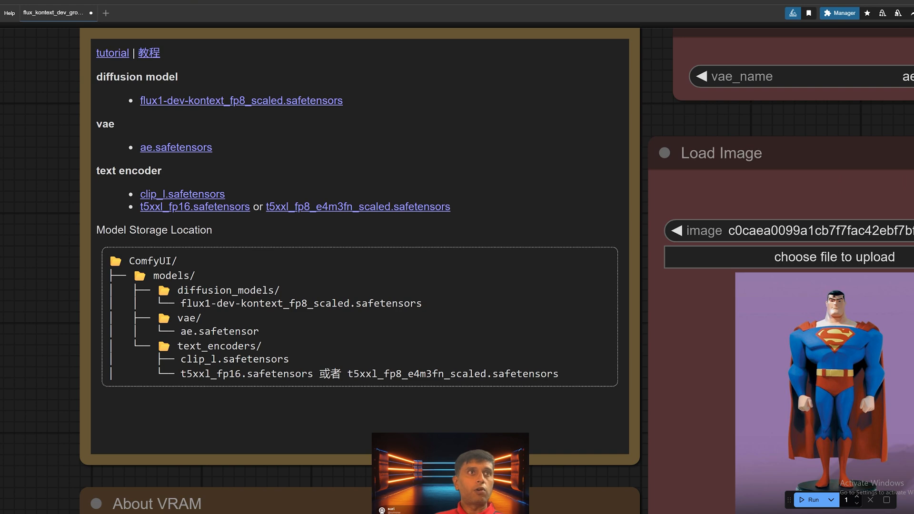
Step: Examine the About VRAM note's requirements and the model file settings of the FLUX.1 Kontext Image Edit node
left_click_drag(474, 512, 413, 303)
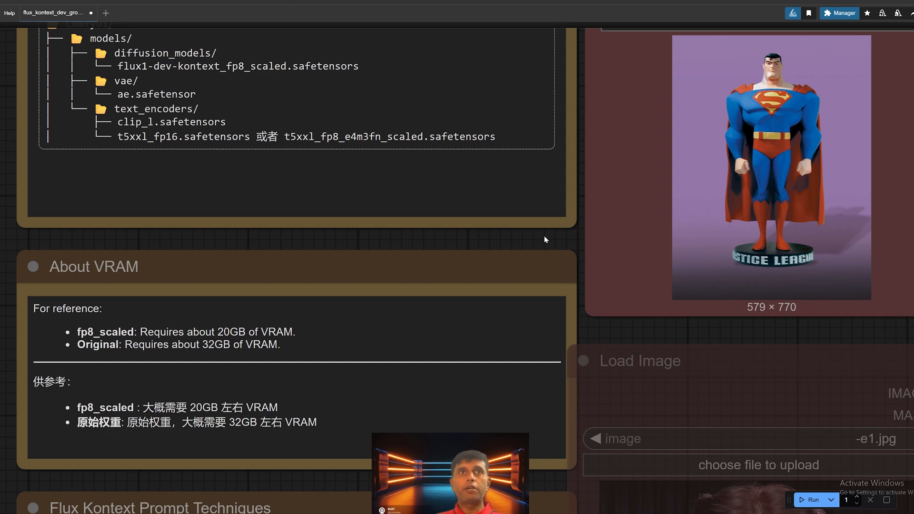
left_click_drag(546, 240, 501, 257)
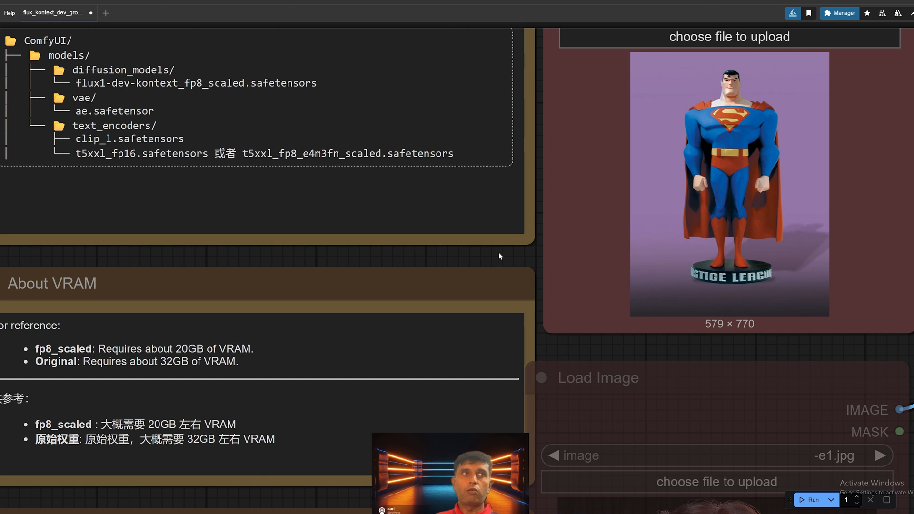
left_click_drag(355, 377, 375, 345)
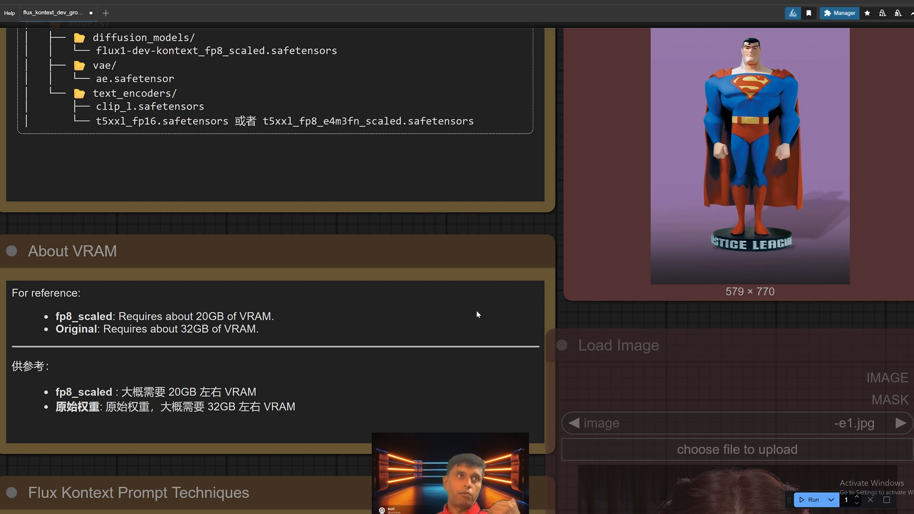
left_click_drag(594, 351, 370, 345)
scroll(370, 344, "down", 1)
scroll(370, 344, "down", 2)
left_click_drag(888, 179, 215, 311)
left_click_drag(517, 320, 496, 176)
left_click_drag(532, 229, 529, 186)
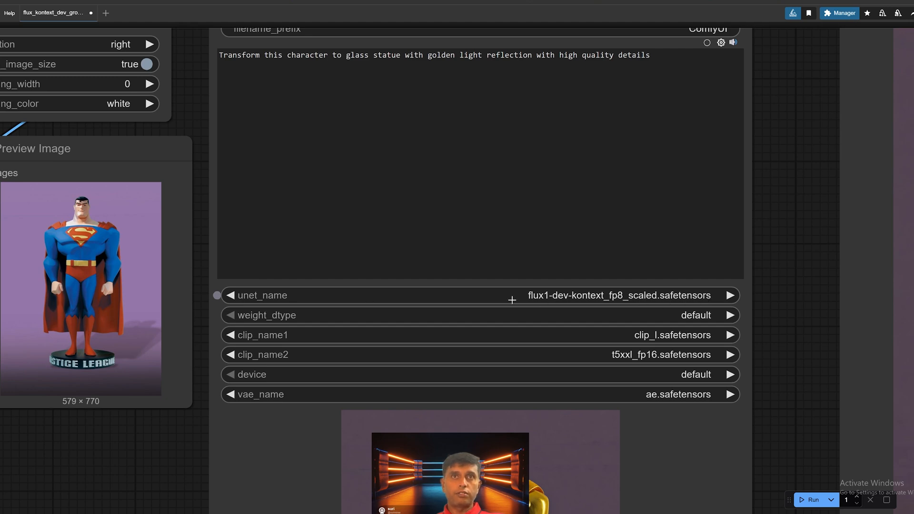
Step: Reposition the Load Image node holding the Superman statue slightly farther from the Image Stitch node
scroll(451, 347, "down", 3)
left_click_drag(179, 167, 532, 220)
scroll(531, 220, "down", 2)
left_click_drag(373, 296, 270, 340)
scroll(227, 273, "up", 2)
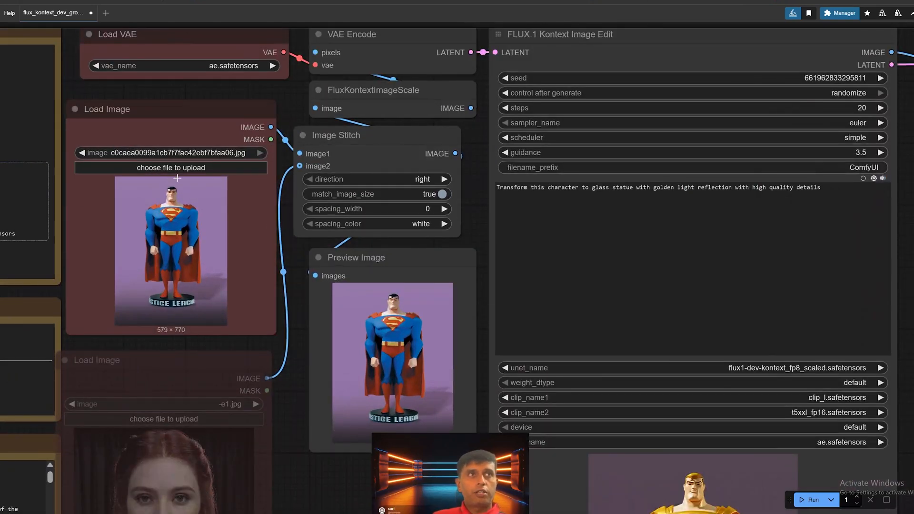
left_click_drag(213, 116, 184, 129)
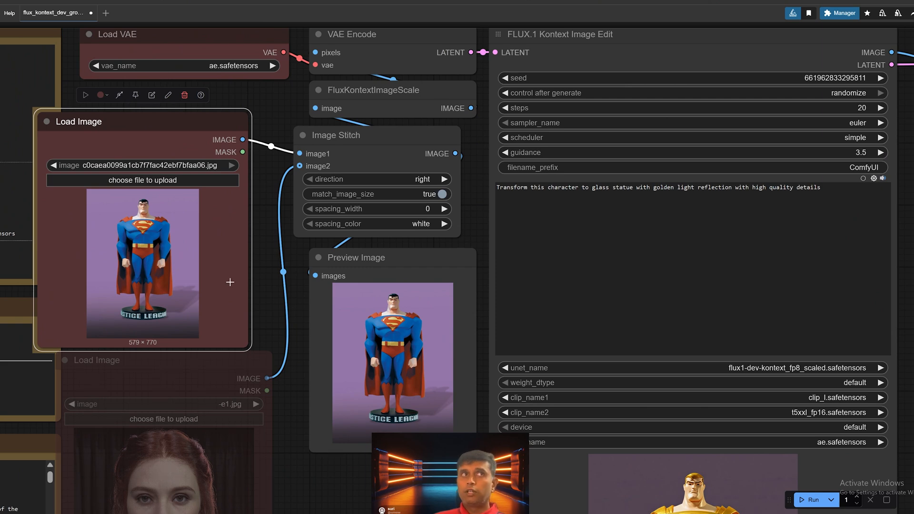
Step: Read the basic modification and style transfer guidance in the Flux Kontext Prompt Techniques note
left_click_drag(1, 407, 344, 326)
left_click_drag(260, 482, 267, 297)
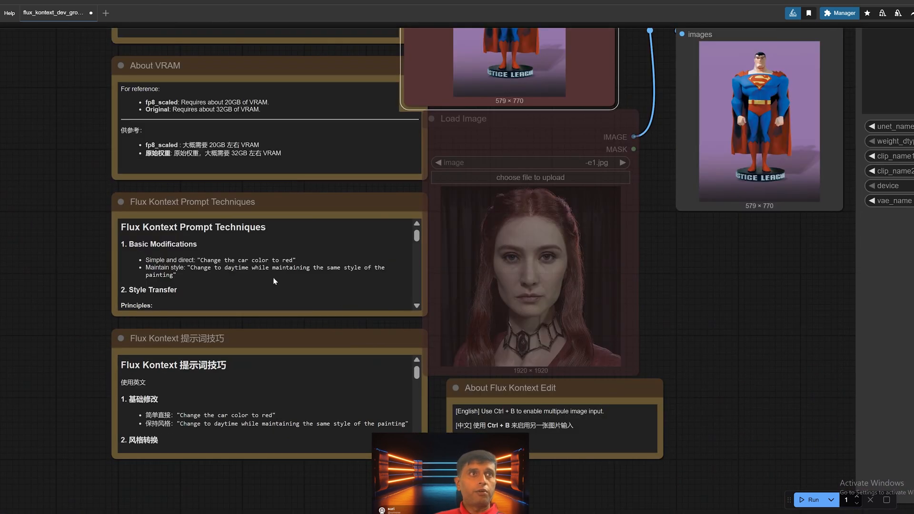
left_click_drag(344, 201, 309, 462)
left_click_drag(289, 309, 117, 470)
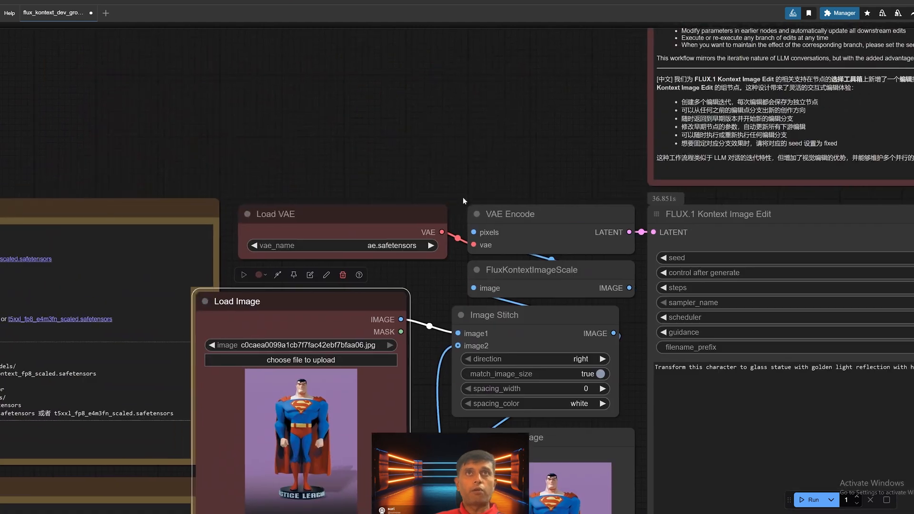
left_click_drag(463, 197, 157, 471)
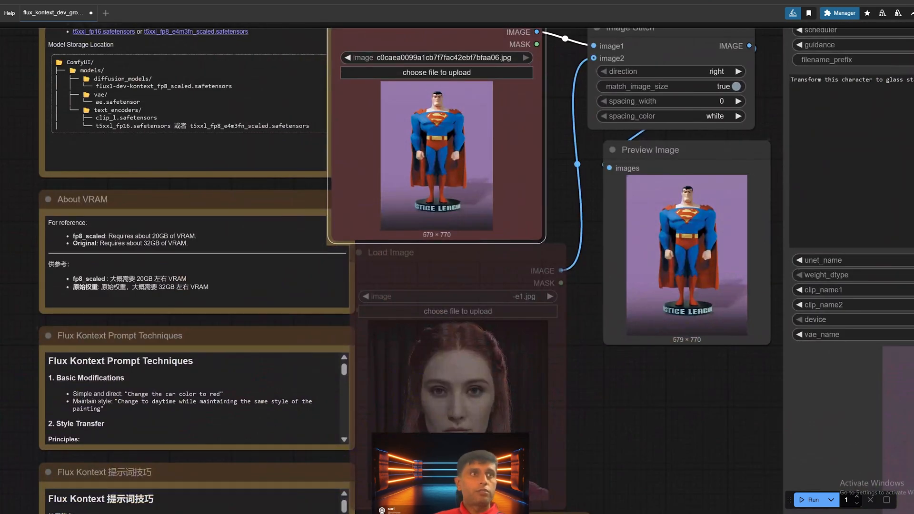
scroll(72, 415, "down", 2)
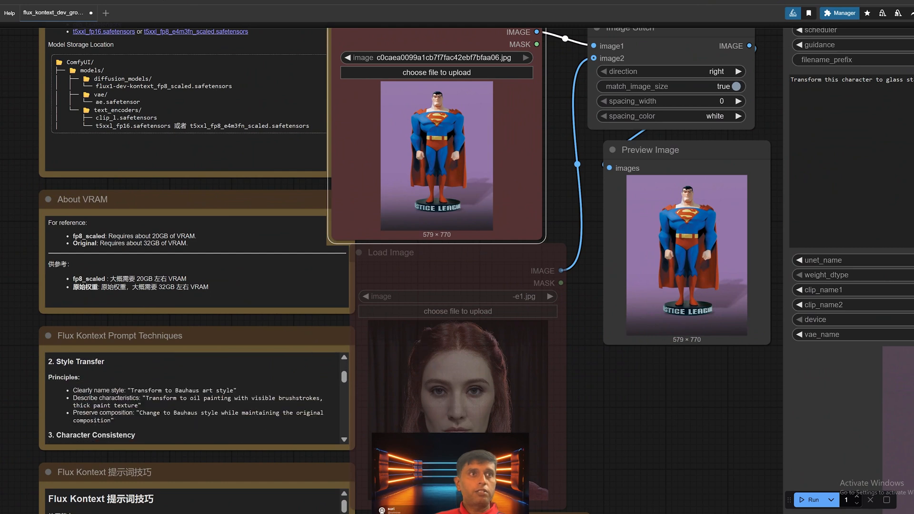
scroll(71, 414, "up", 2)
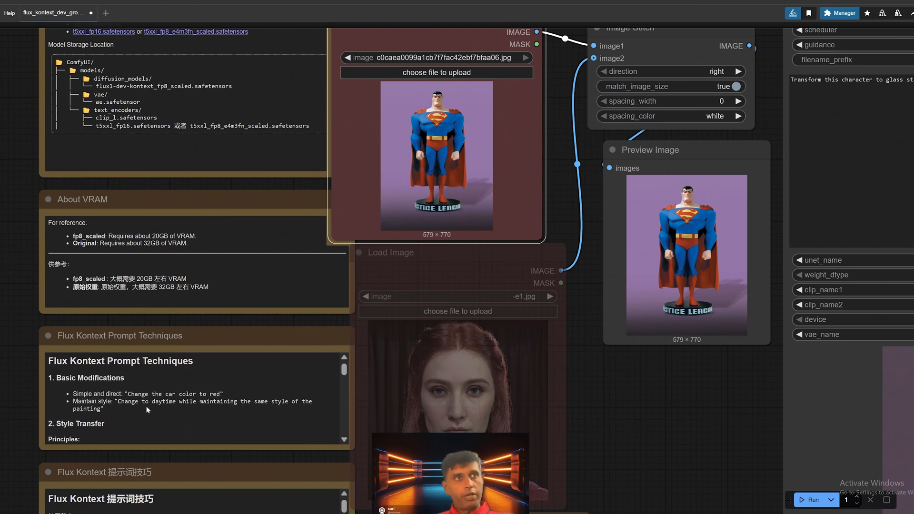
scroll(123, 426, "down", 2)
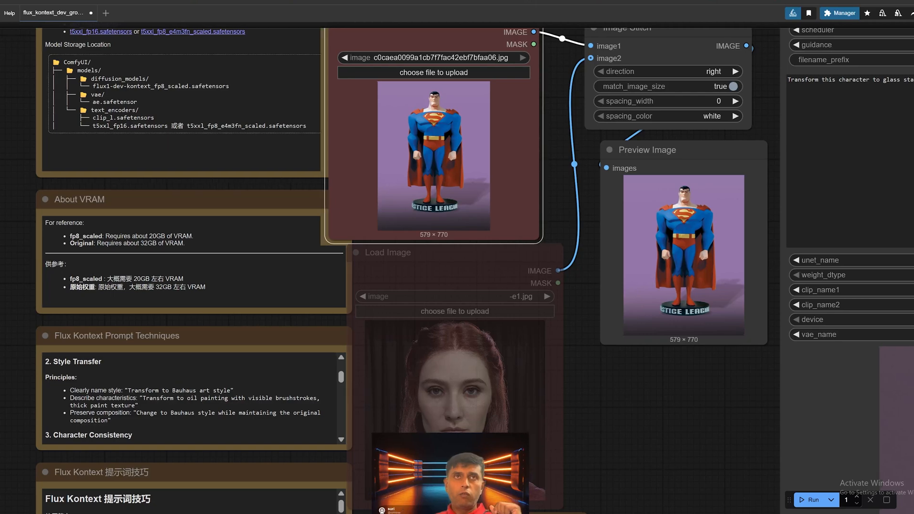
Step: Examine the FLUX.1 Kontext Image Edit node's prompt and settings, its generated preview image, and the actions available for that preview
left_click_drag(577, 442, 287, 441)
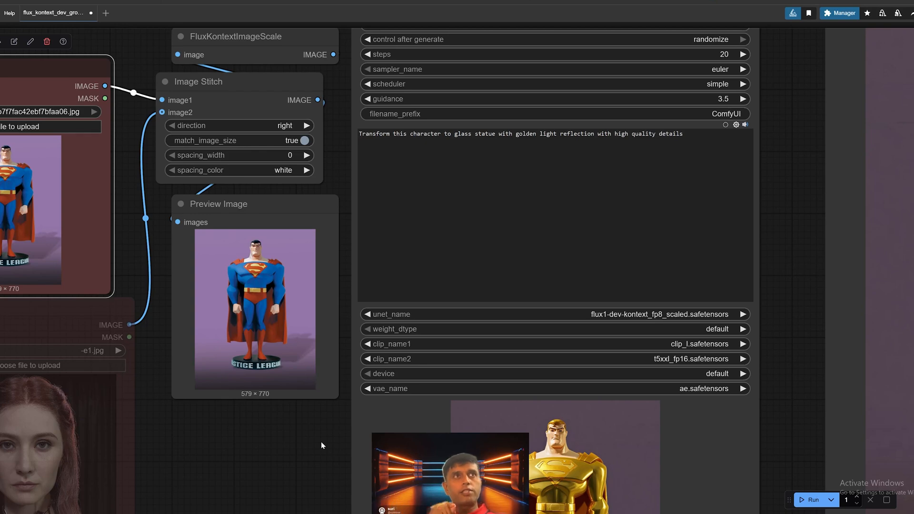
left_click_drag(631, 390, 577, 310)
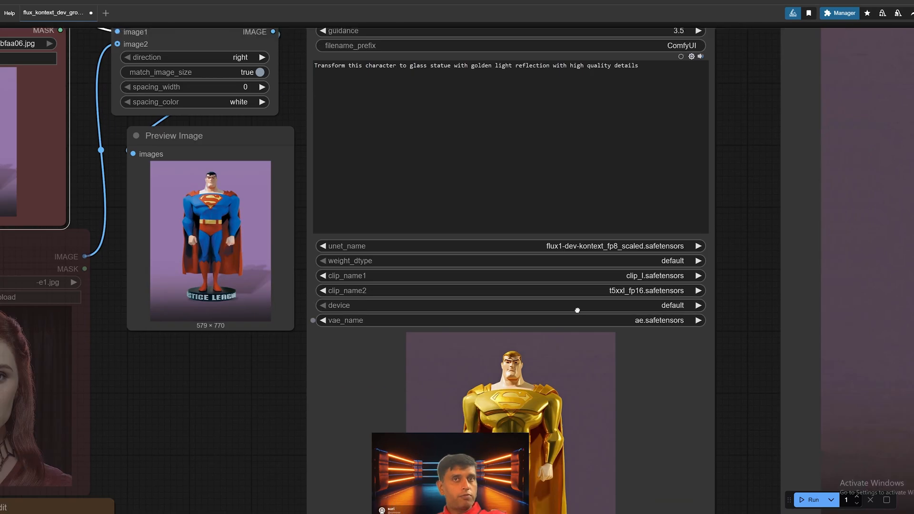
left_click_drag(559, 386, 546, 415)
left_click_drag(909, 281, 731, 355)
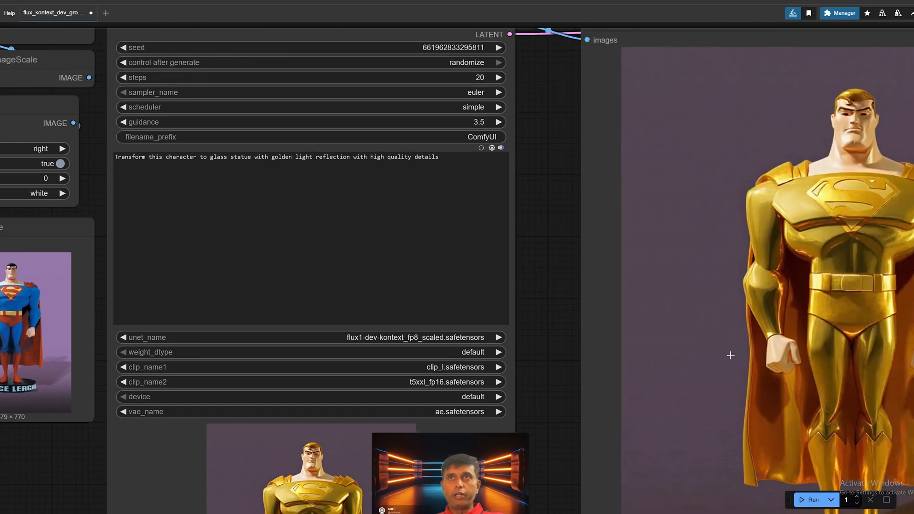
scroll(730, 355, "down", 1)
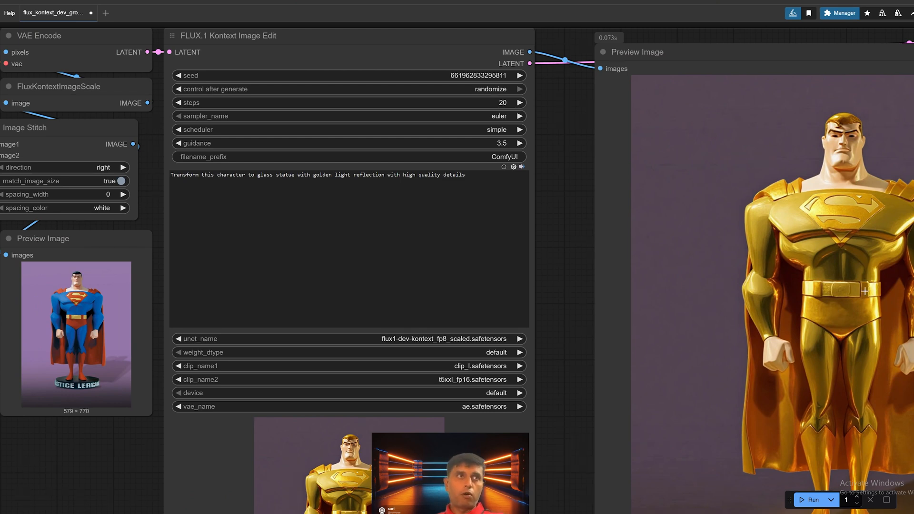
left_click(811, 256)
right_click(811, 256)
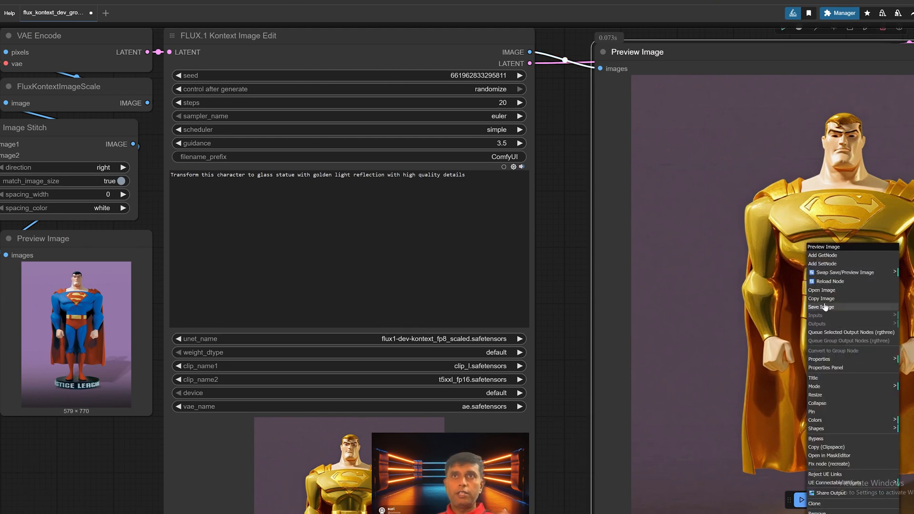
scroll(57, 314, "down", 8)
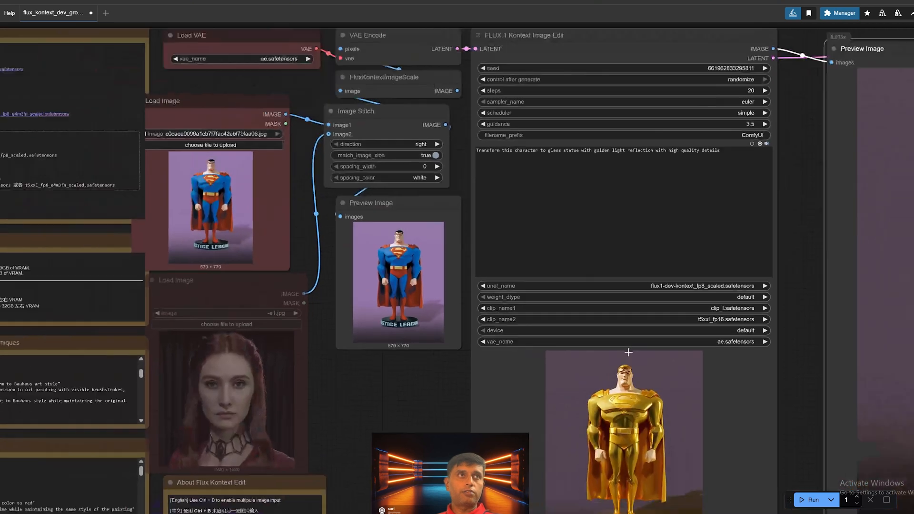
Step: Move the Superman Load Image node lower on the canvas and change the edit prompt to "Transform this character to iron metallic runsted"
left_click_drag(290, 146, 295, 229)
scroll(466, 270, "up", 4)
scroll(597, 132, "up", 5)
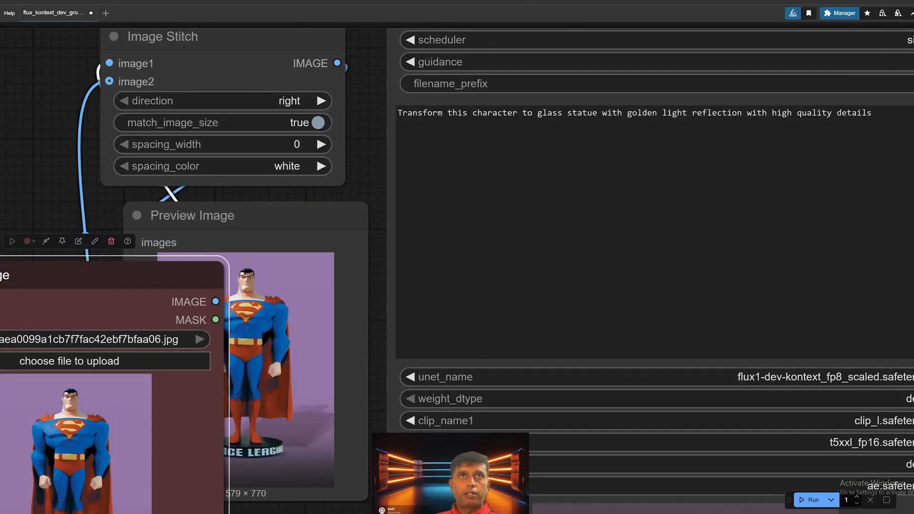
key("BackSpace")
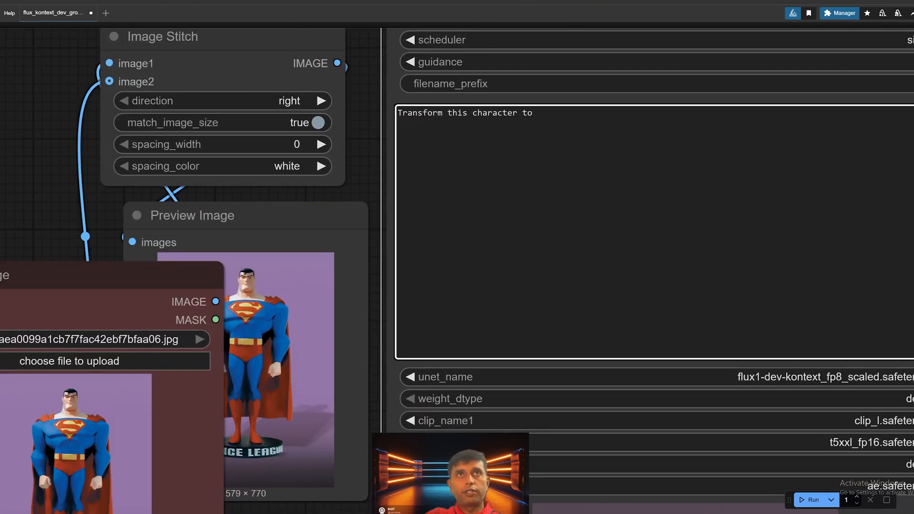
type("iron metallic runsted")
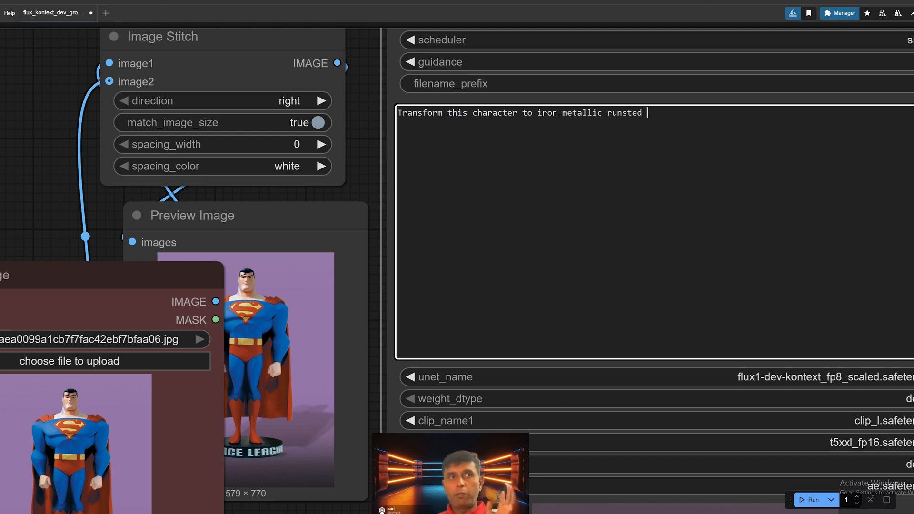
Step: Run the workflow to generate the Superman statue image from the iron metallic prompt
scroll(760, 276, "down", 3)
left_click_drag(744, 373, 575, 280)
scroll(655, 410, "down", 1)
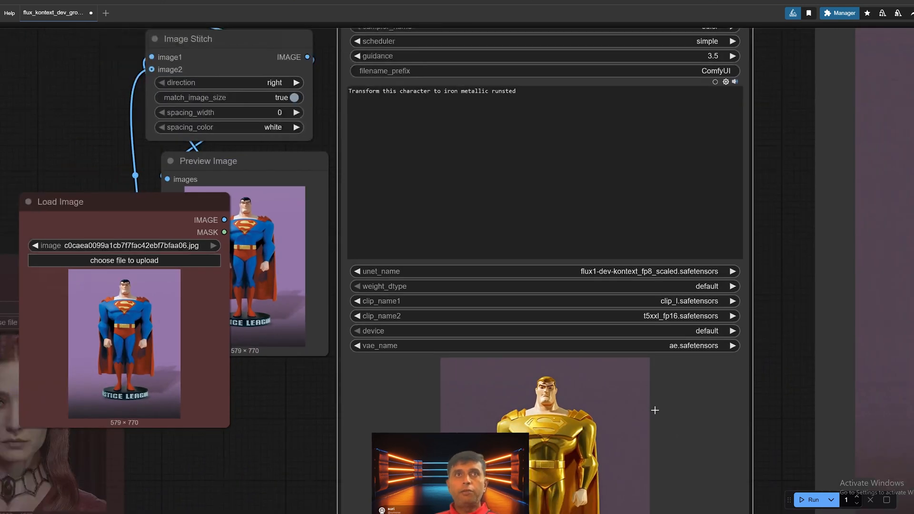
scroll(655, 410, "down", 2)
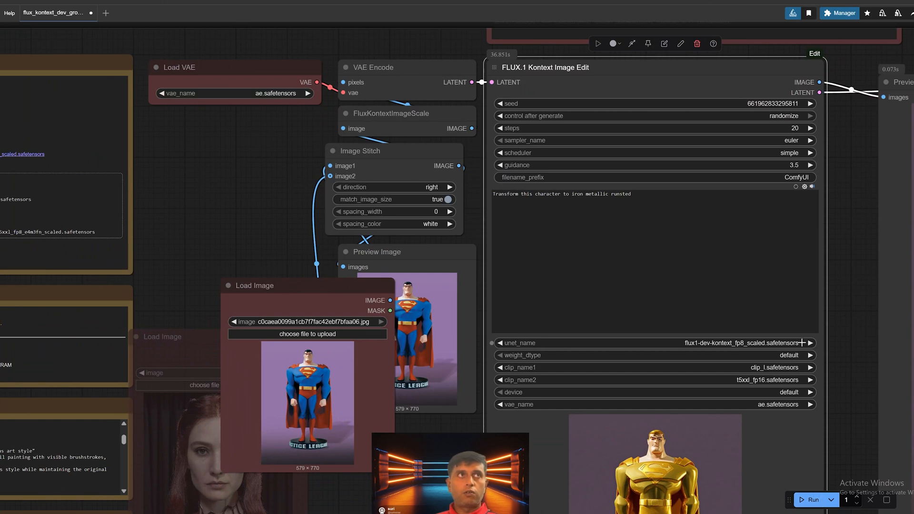
key("ctrl+Return")
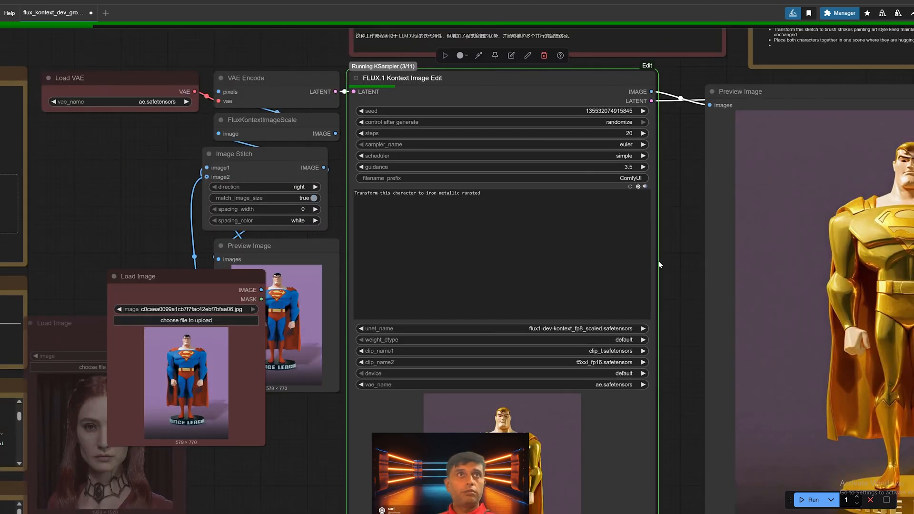
left_click_drag(654, 242, 653, 228)
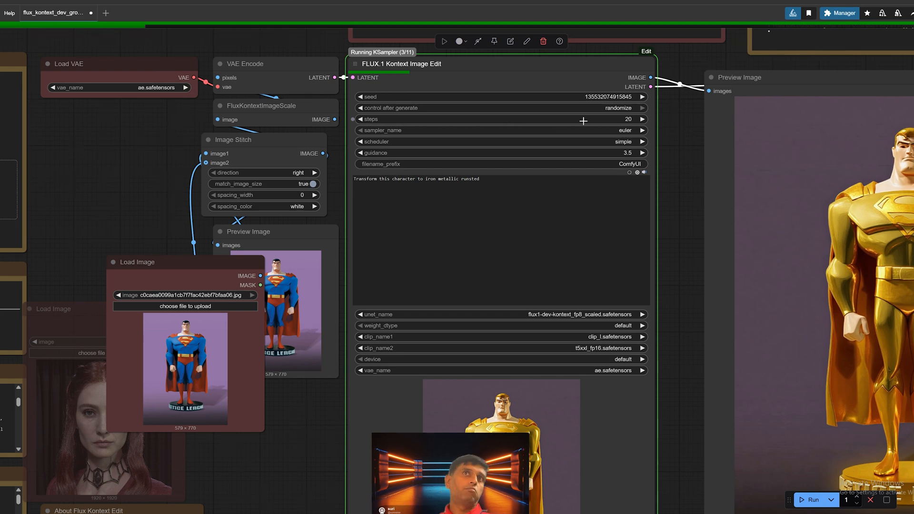
scroll(637, 118, "up", 2)
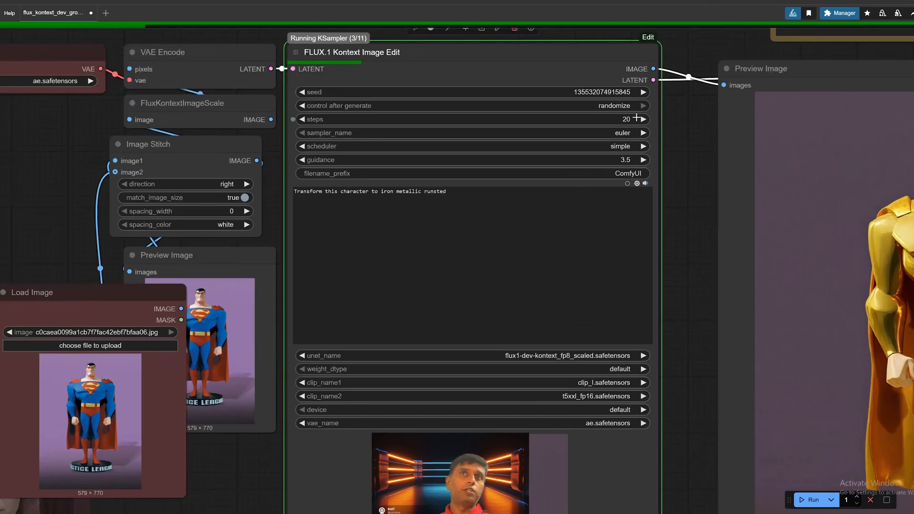
Step: Examine the steps and guidance settings of the FLUX.1 Kontext Image Edit node while the workflow runs
scroll(637, 119, "up", 3)
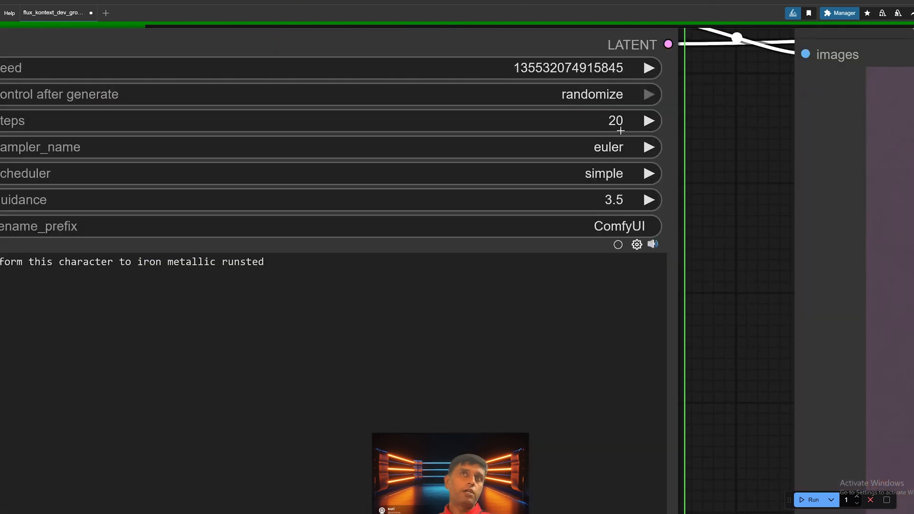
scroll(620, 131, "down", 1)
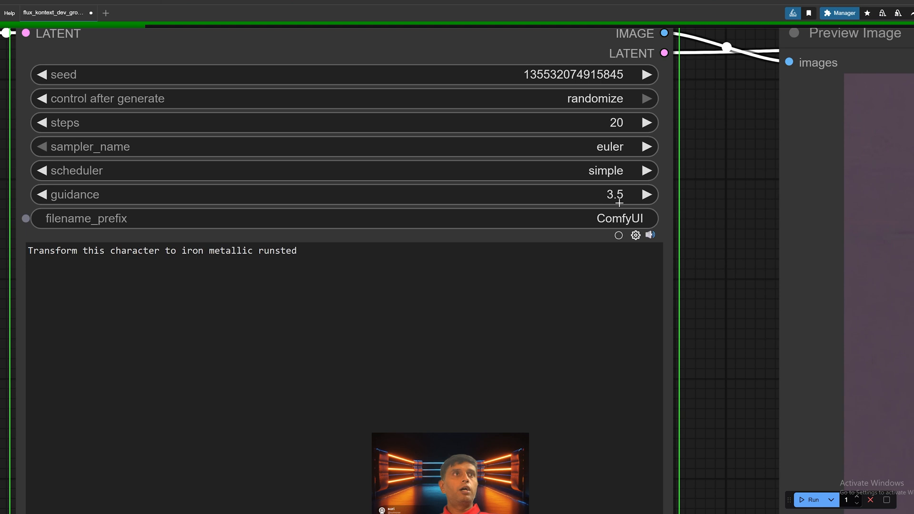
scroll(703, 276, "down", 2)
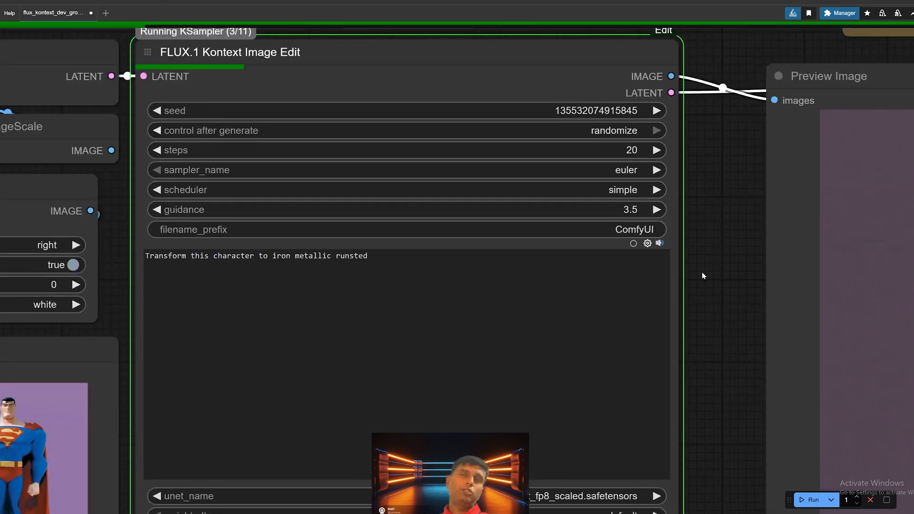
left_click_drag(701, 273, 655, 239)
scroll(695, 238, "down", 3)
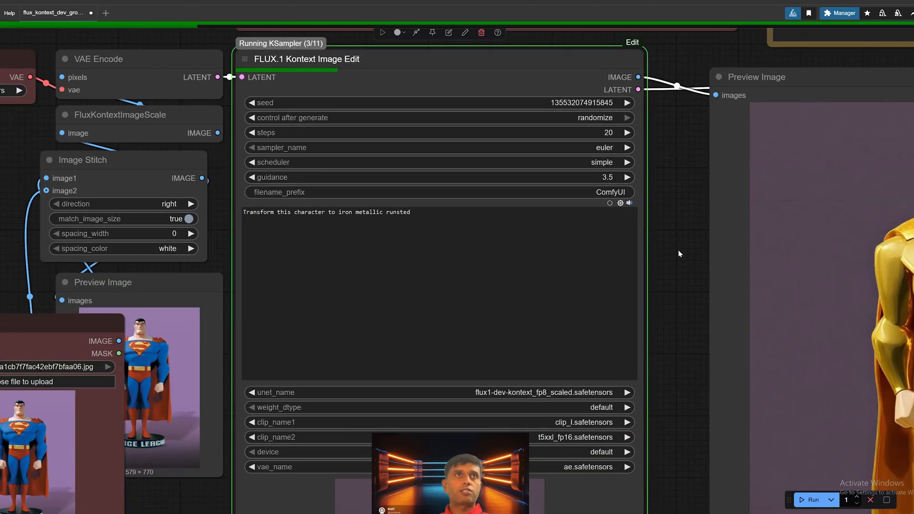
scroll(680, 254, "down", 1)
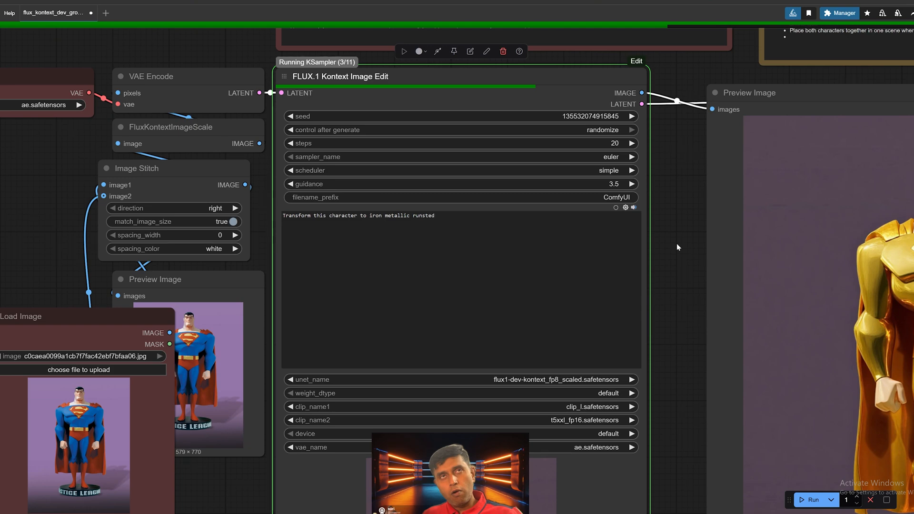
scroll(590, 226, "down", 1)
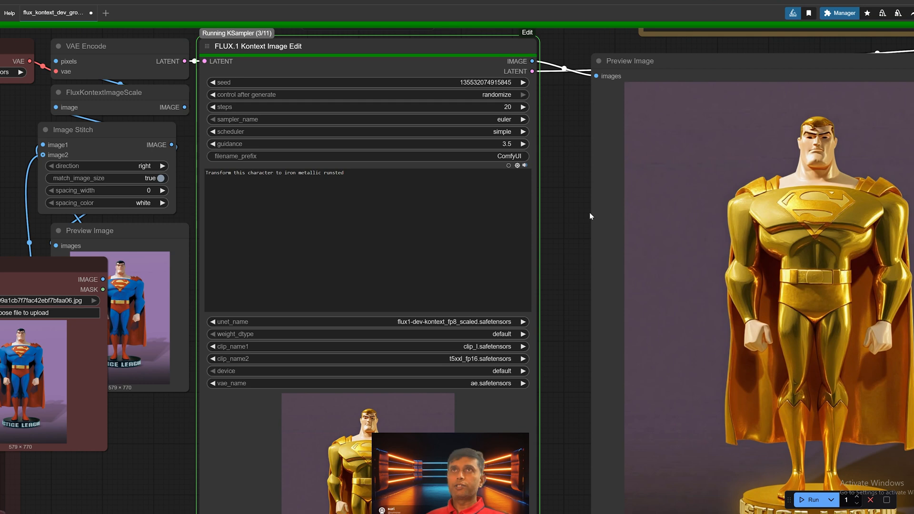
Step: Inspect the generated iron metallic statue up close and compare it with the original Superman image
left_click_drag(590, 213, 555, 192)
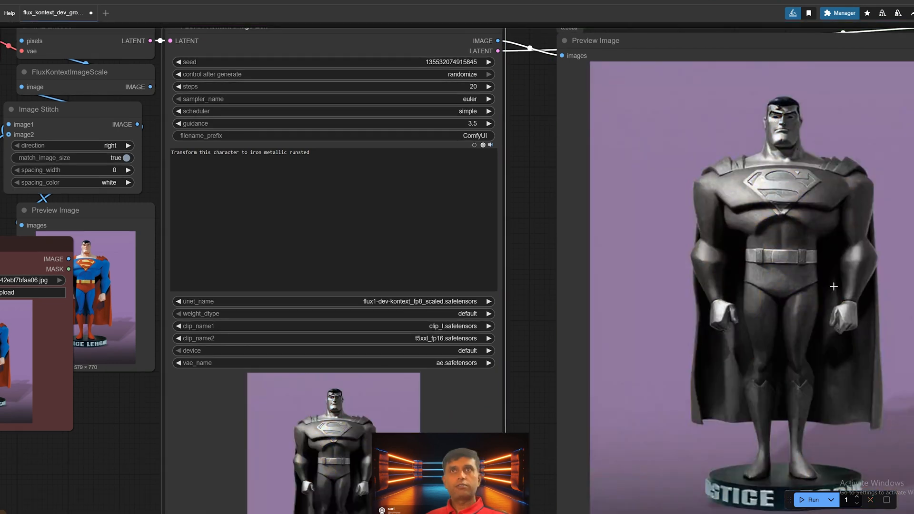
left_click_drag(833, 286, 817, 261)
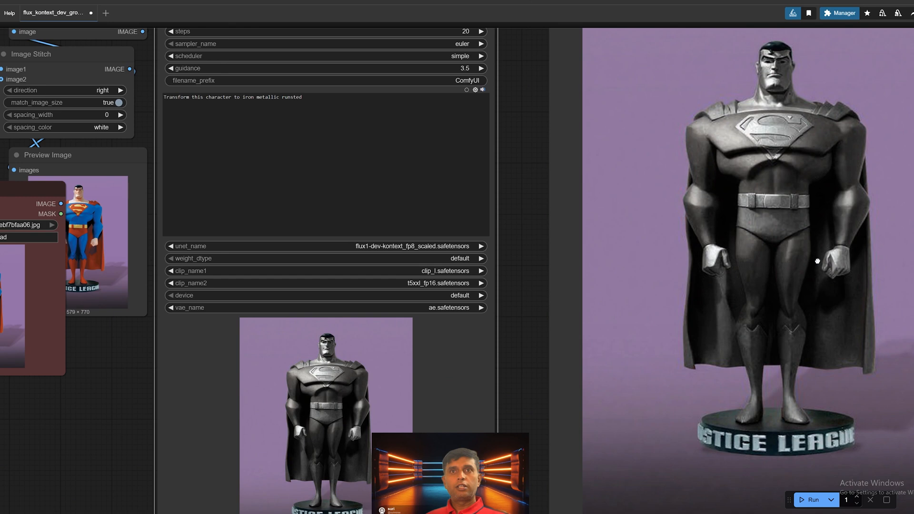
scroll(817, 261, "down", 1)
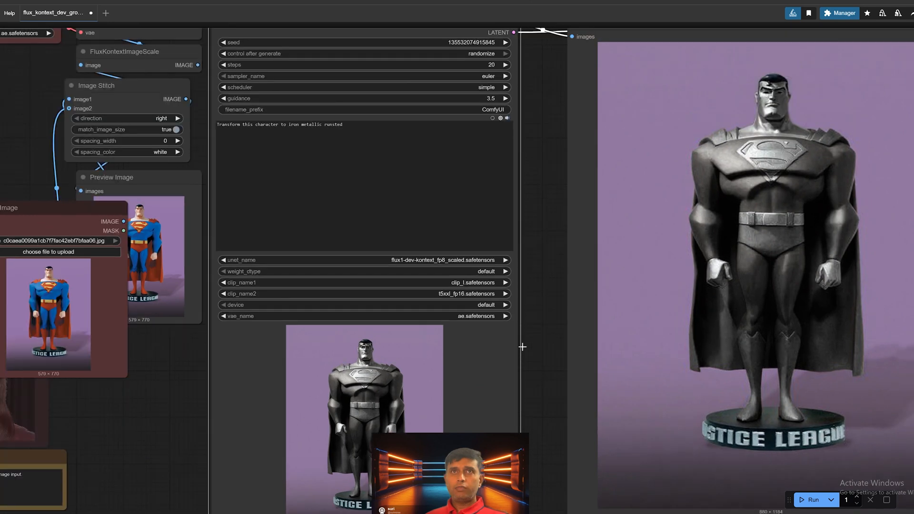
scroll(738, 280, "up", 2)
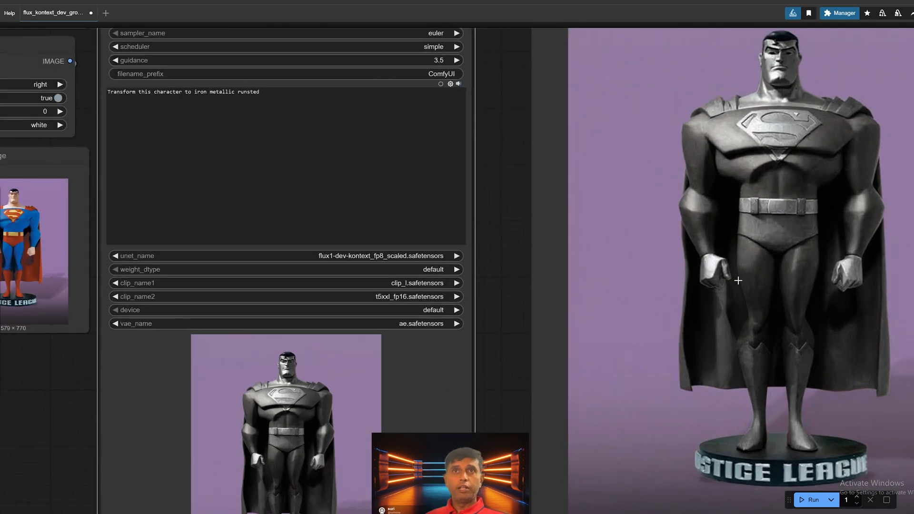
scroll(738, 280, "up", 1)
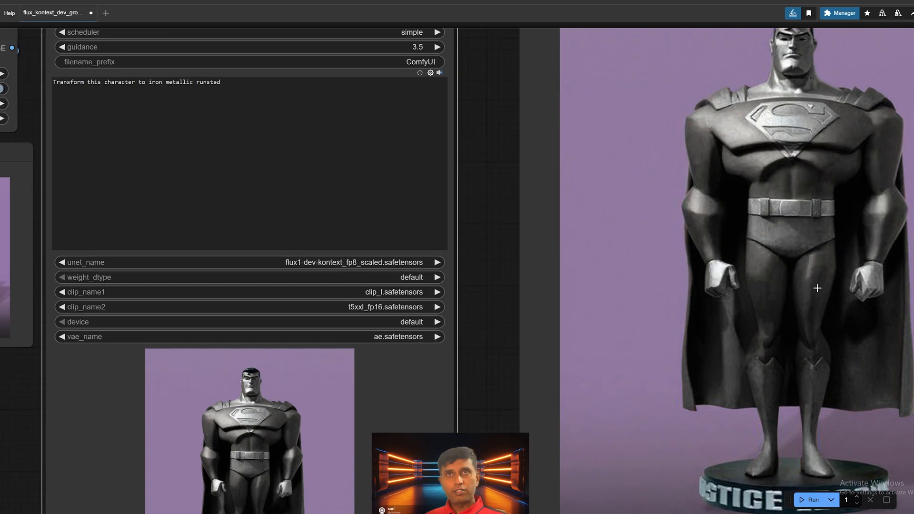
scroll(817, 288, "down", 3)
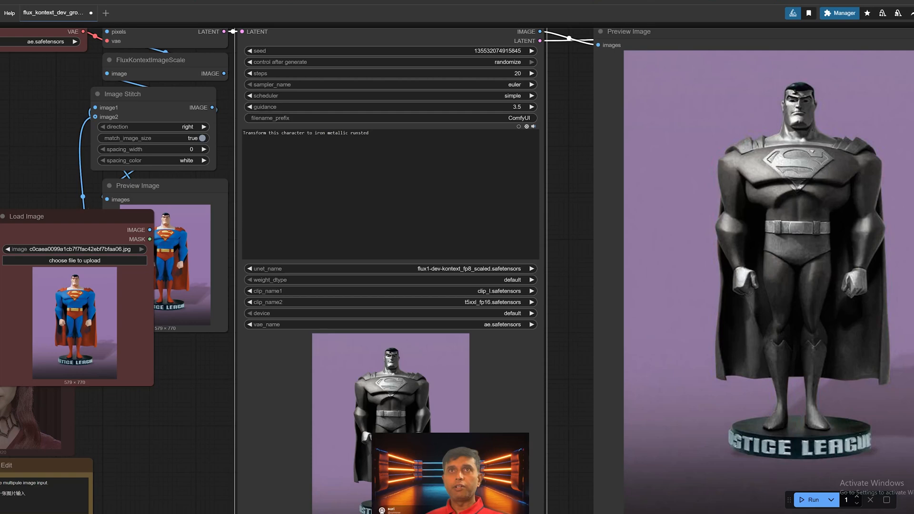
Step: Append "high quality yellow and blue reflections" to the edit prompt and run the workflow
left_click_drag(564, 241, 718, 305)
scroll(389, 195, "up", 4)
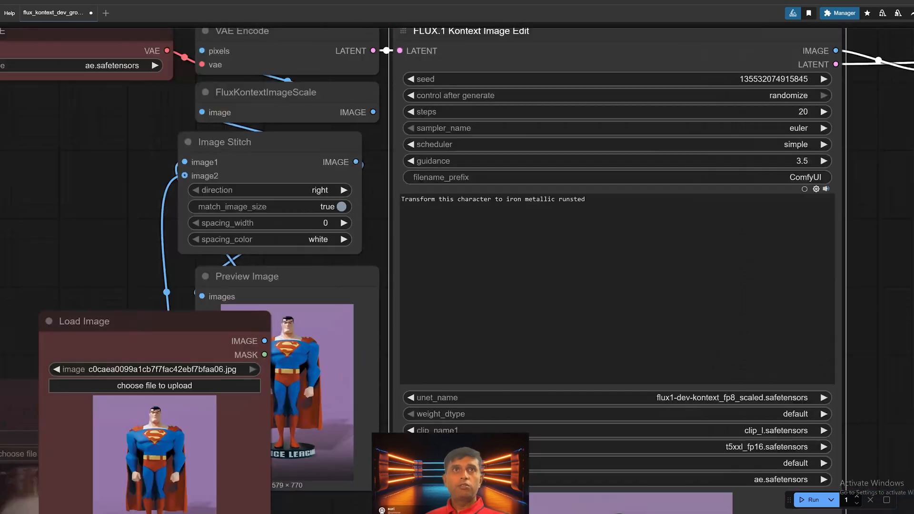
left_click(588, 202)
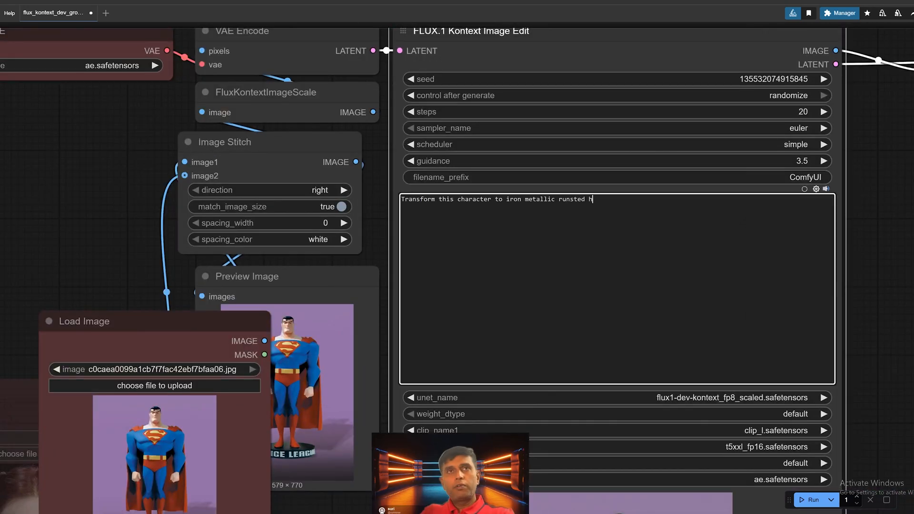
type("high qua")
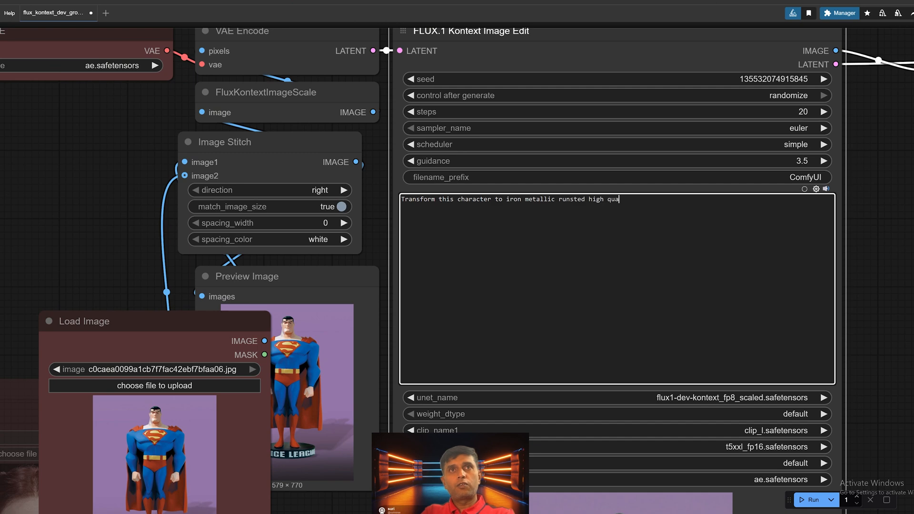
type("lity yellow and b")
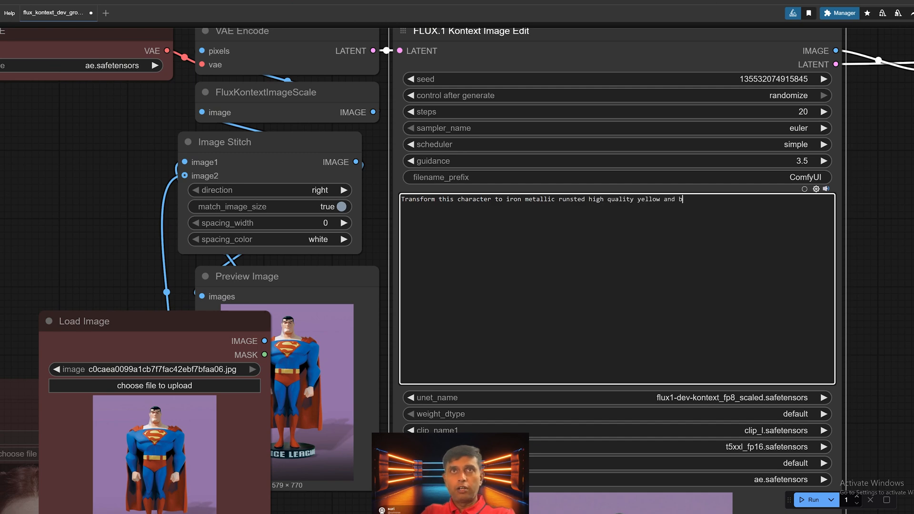
type("lue reflections")
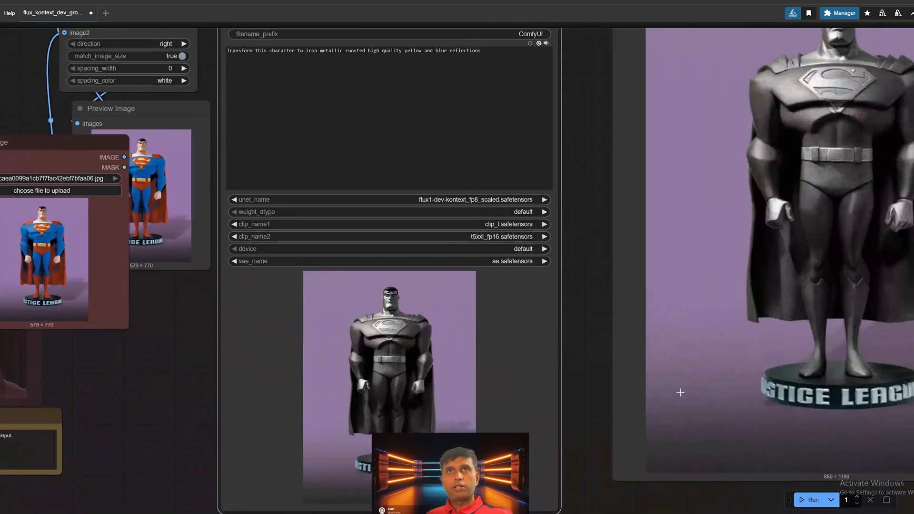
scroll(707, 390, "down", 3)
left_click(815, 503)
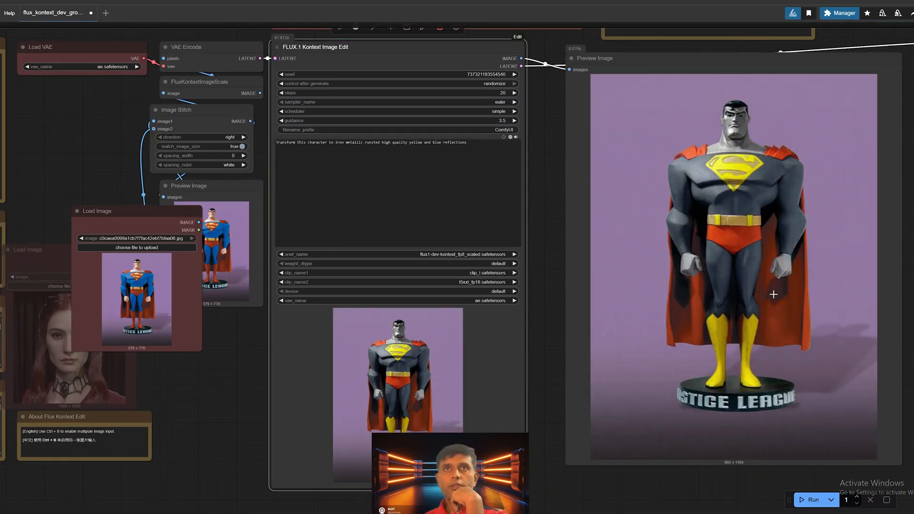
Step: Inspect the statue image generated from the yellow and blue reflections prompt
scroll(774, 294, "up", 7)
scroll(756, 241, "down", 6)
scroll(755, 241, "up", 5)
scroll(756, 239, "down", 6)
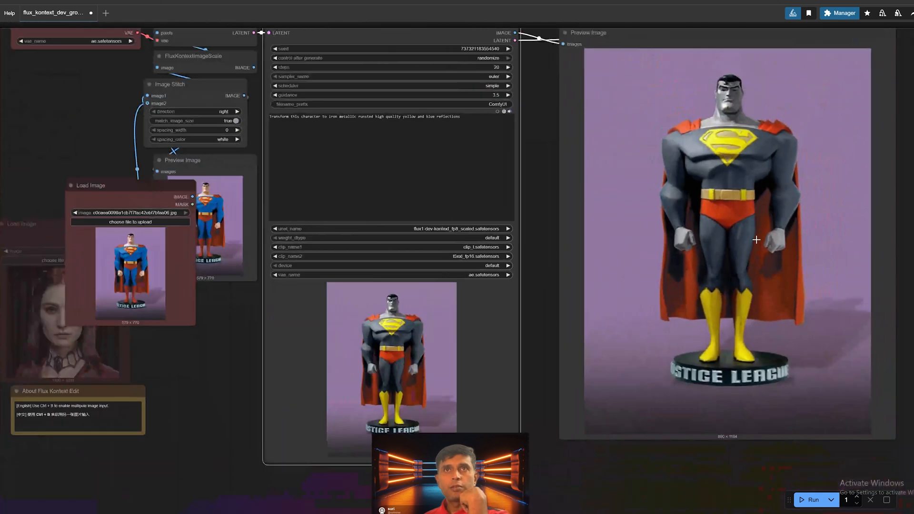
left_click_drag(757, 240, 758, 267)
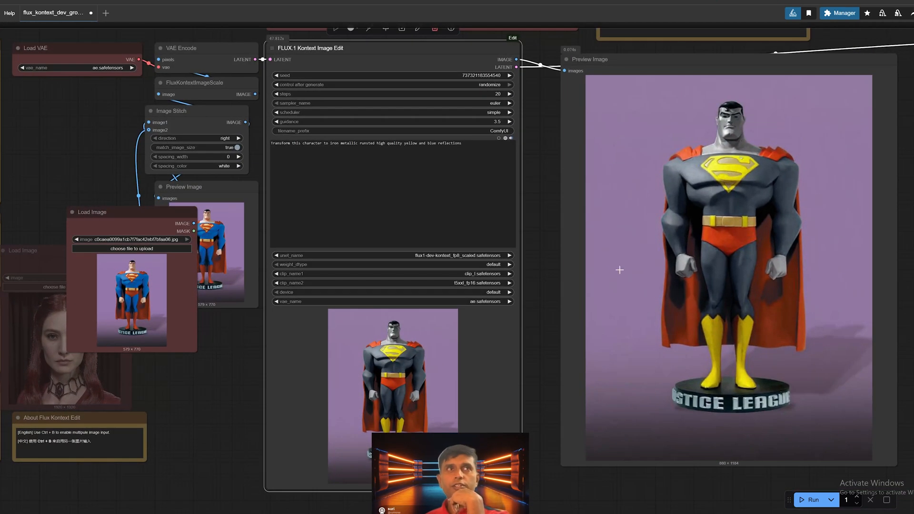
left_click_drag(605, 274, 643, 279)
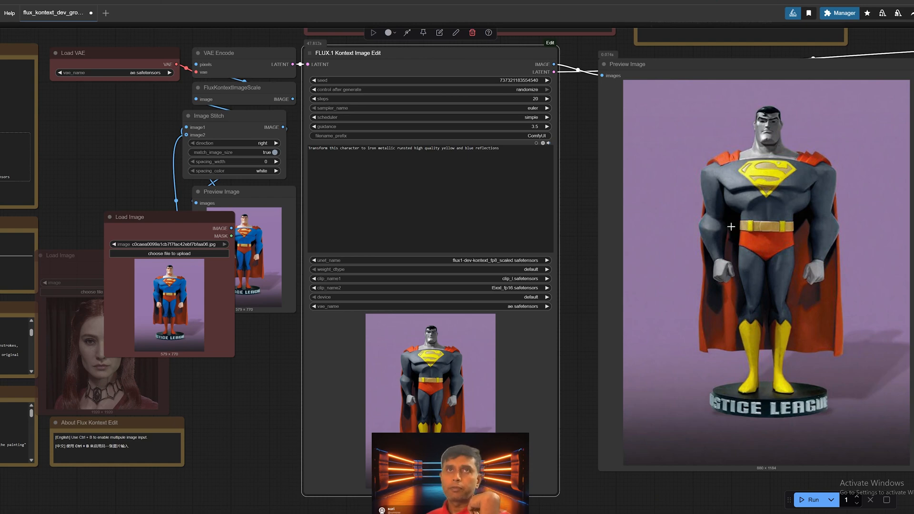
Step: Change the edit prompt to "Transform this character to side view" and run the workflow
left_click_drag(503, 202, 640, 250)
scroll(640, 250, "up", 2)
scroll(557, 233, "up", 1)
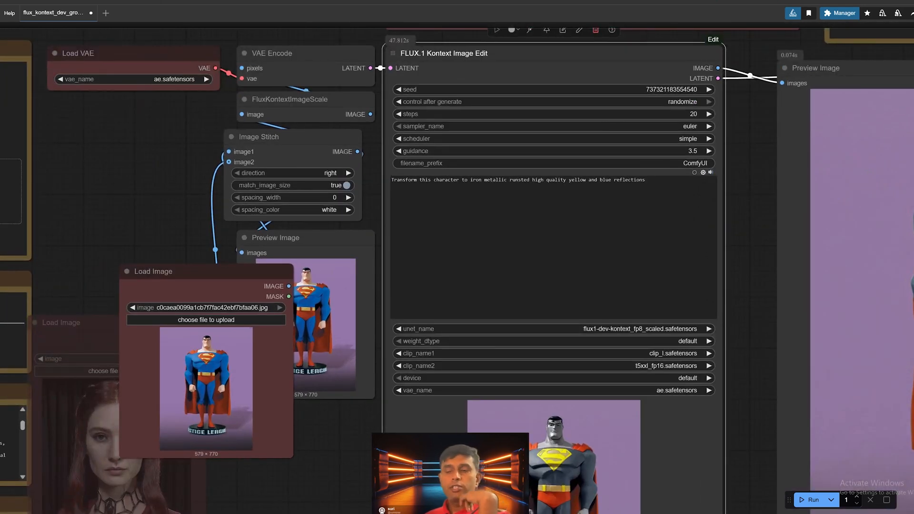
left_click_drag(646, 180, 461, 180)
key("BackSpace")
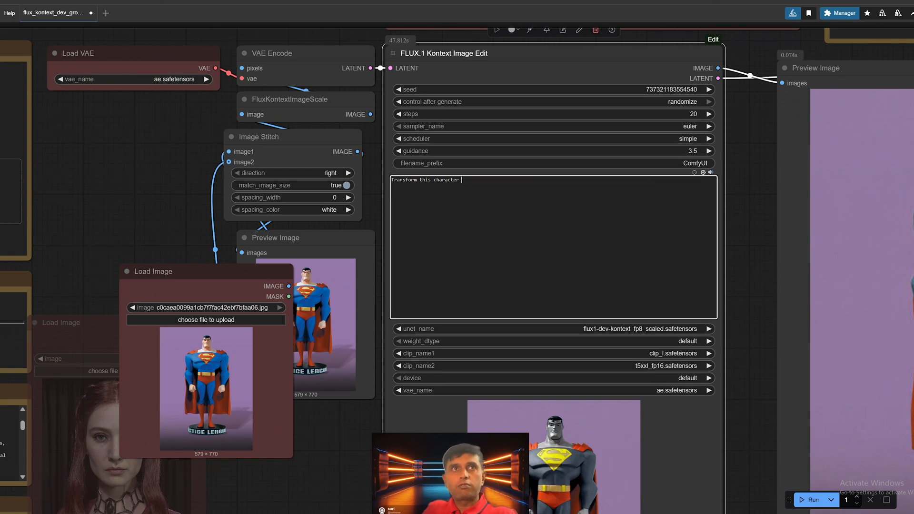
type("to sid")
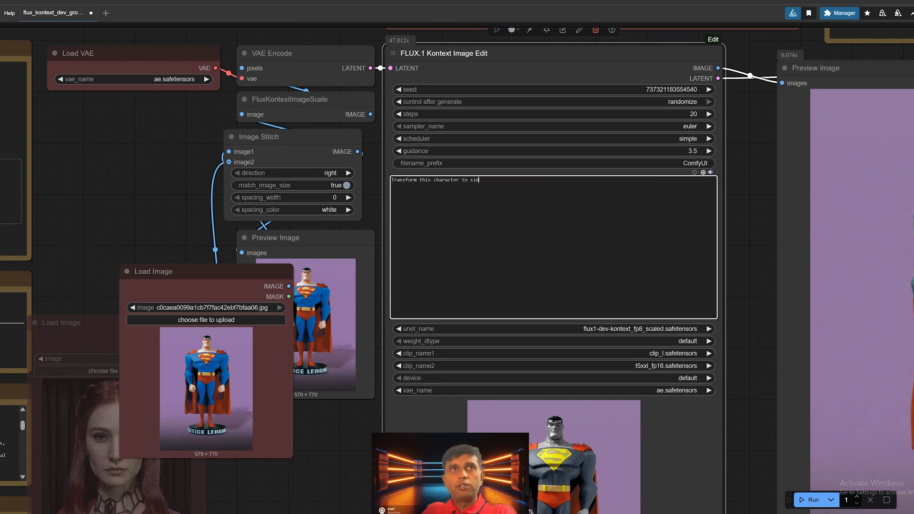
type("e po view")
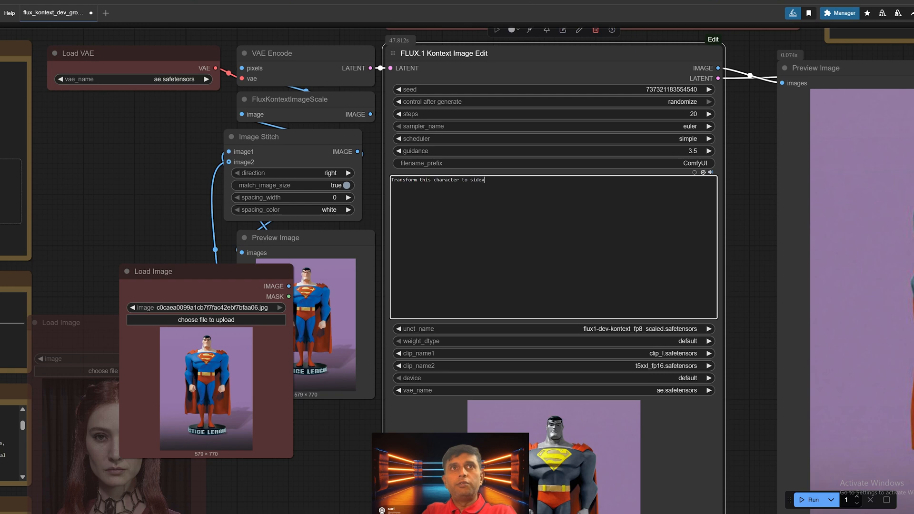
left_click(810, 500)
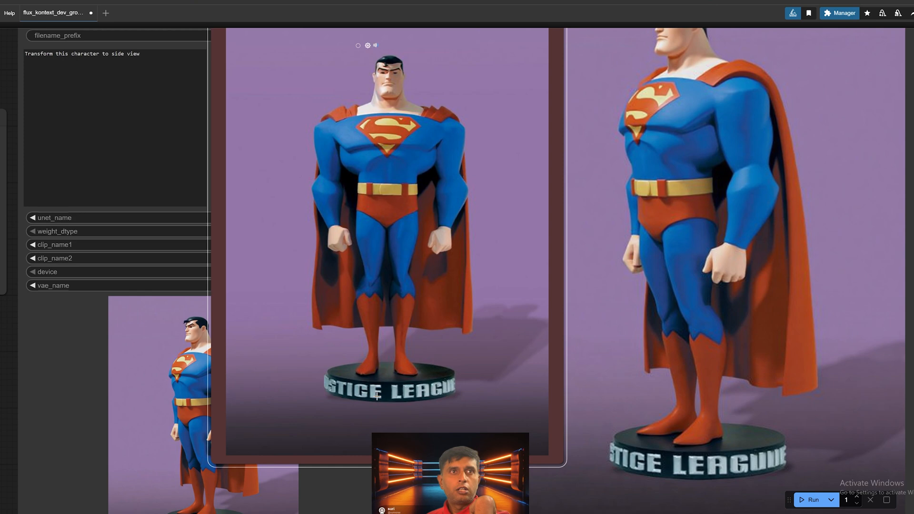
Step: Compare the side view result with the source image and move the Load Image node between the model notes and the Kontext edit node
scroll(377, 396, "down", 5)
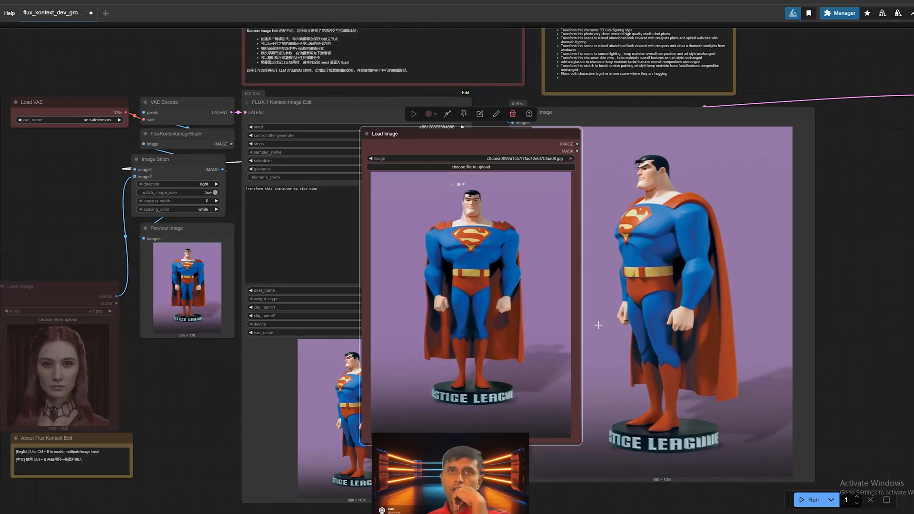
left_click_drag(599, 325, 662, 311)
left_click_drag(583, 119, 147, 113)
left_click_drag(162, 221, 326, 237)
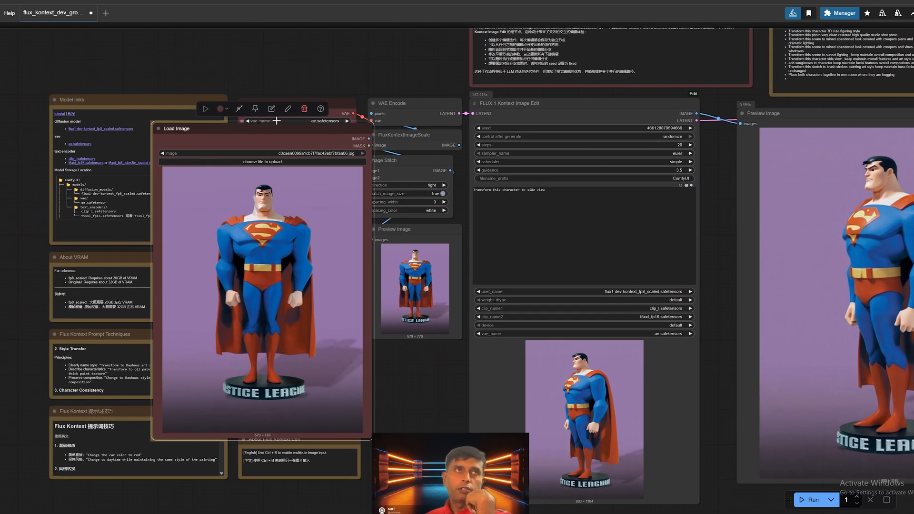
left_click_drag(265, 137, 332, 194)
left_click(331, 190)
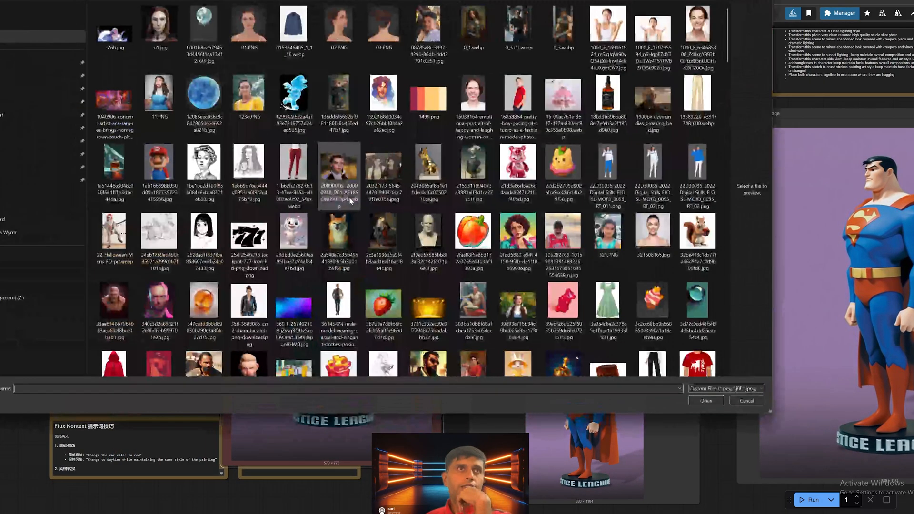
scroll(367, 233, "down", 5)
scroll(367, 232, "down", 10)
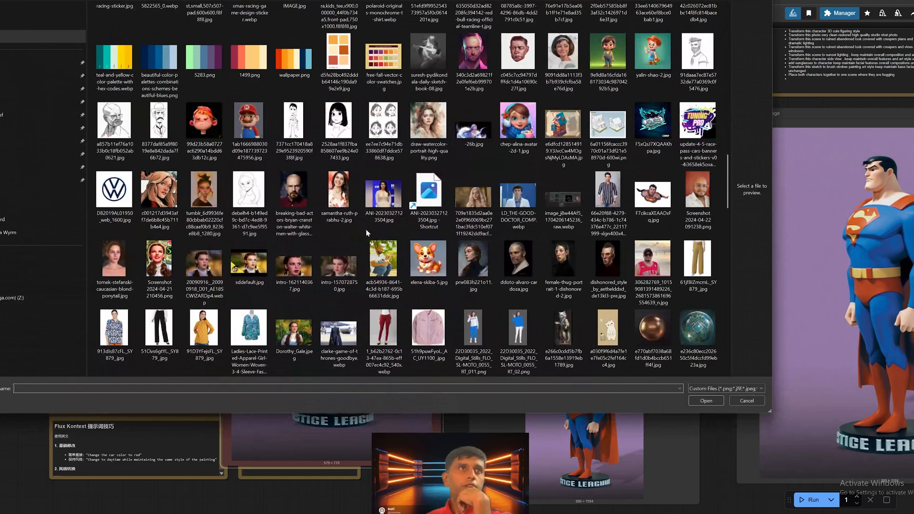
left_click(306, 144)
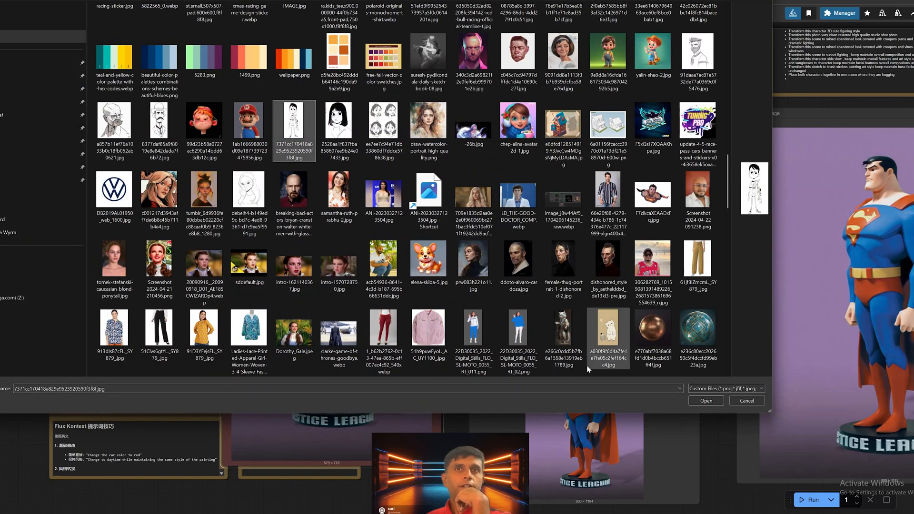
left_click(707, 401)
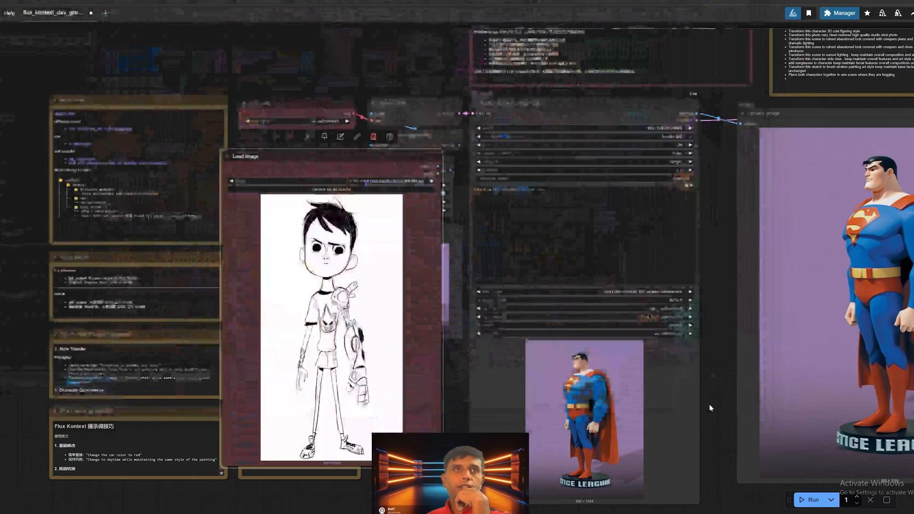
Step: Rewrite the Kontext edit prompt to "Transform this sketch to 3D rendered pixar art style"
scroll(359, 301, "up", 3)
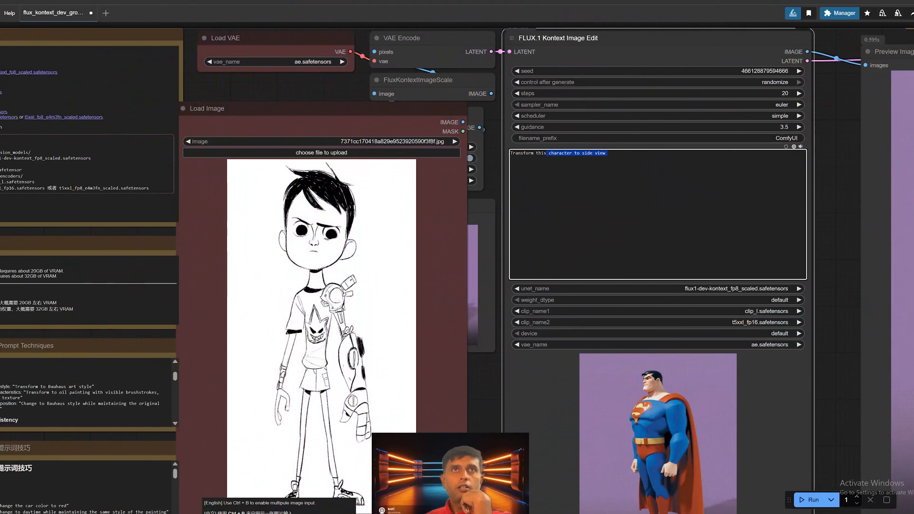
type("sketch")
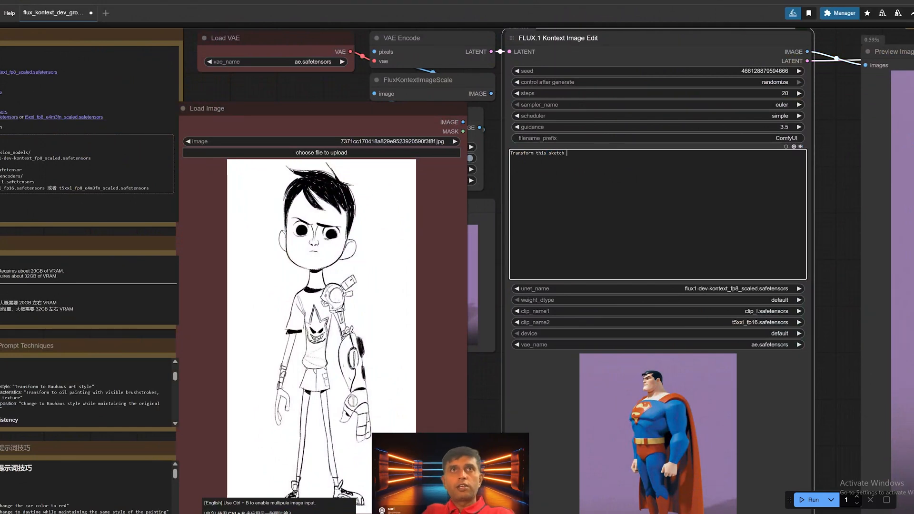
type(" to 3D renred")
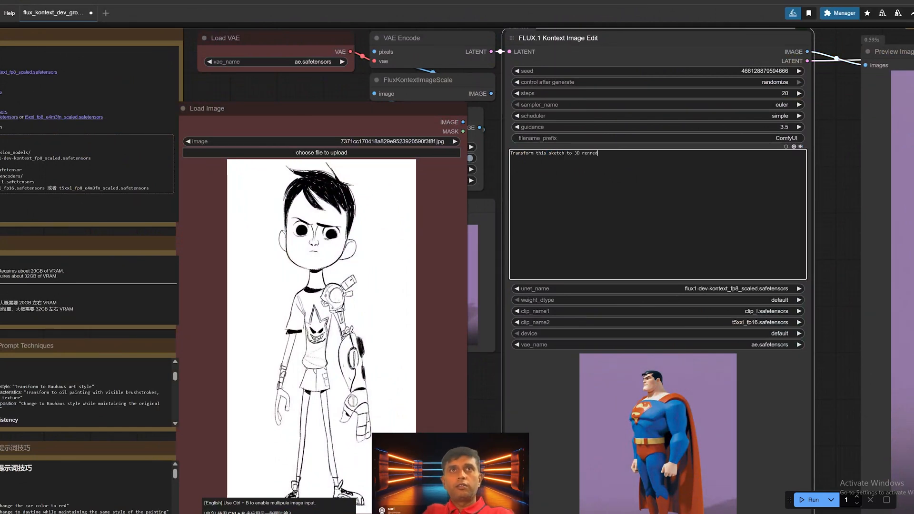
key("BackSpace")
key("BackSpace")
key("BackSpace")
key("BackSpace")
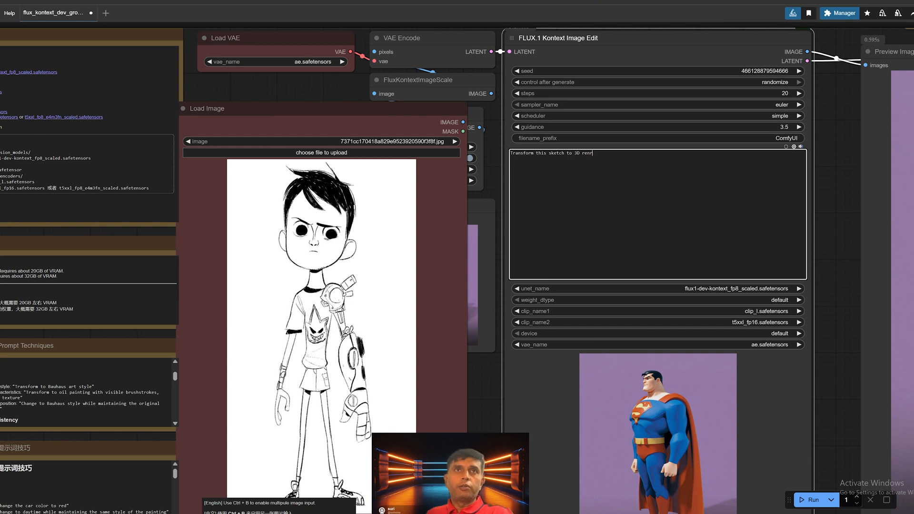
key("BackSpace")
type("dered")
scroll(657, 100, "up", 6)
type("pix")
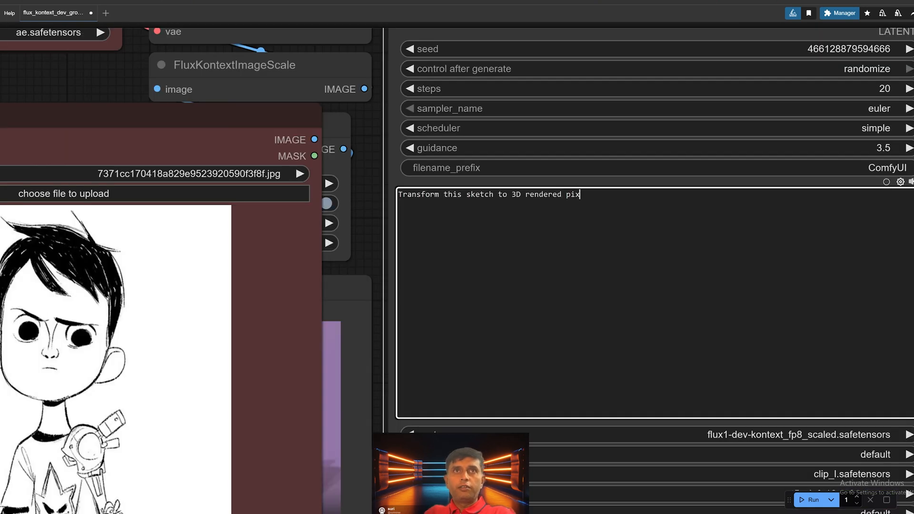
type("ar art style yellow anbd")
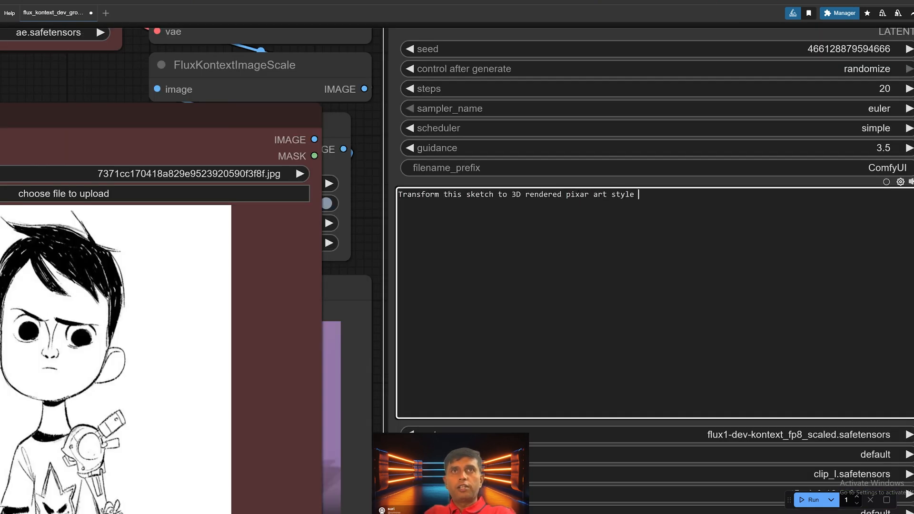
Step: Extend the edit prompt with "yellow and blue bounce lighting" after the art style
key("BackSpace")
key("BackSpace")
key("BackSpace")
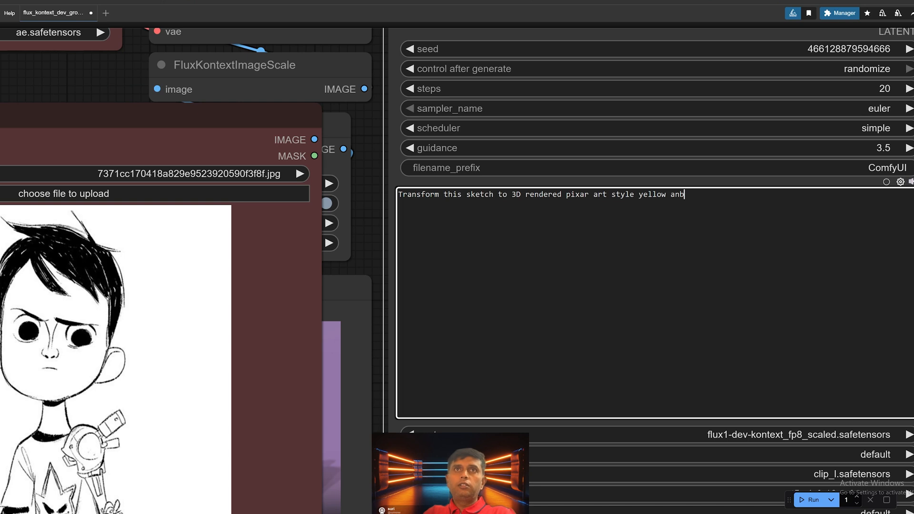
type("d blue ")
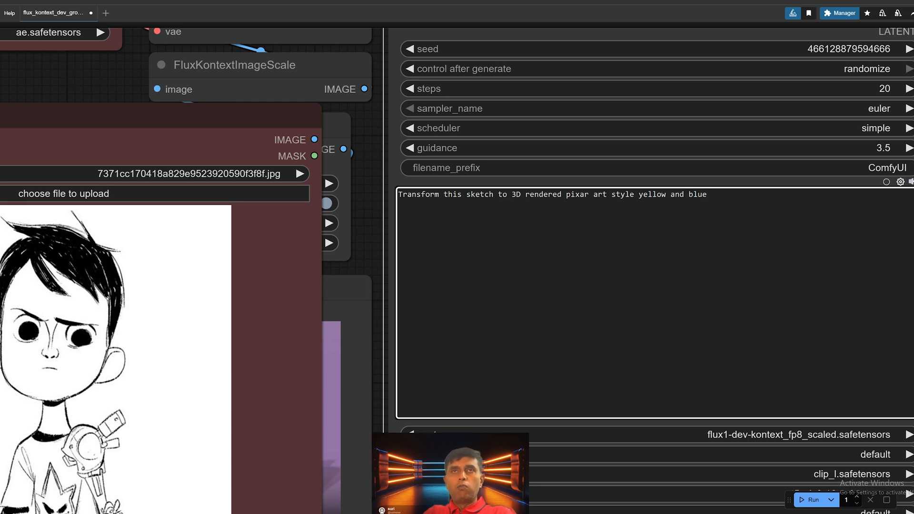
type("lighting bounc")
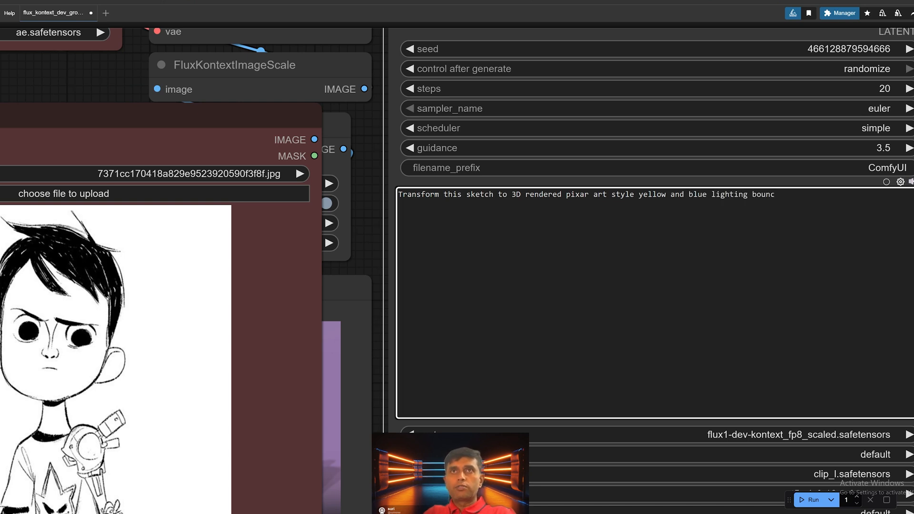
type("e")
key("BackSpace")
key("BackSpace")
key("BackSpace")
key("BackSpace")
key("BackSpace")
key("BackSpace")
key("BackSpace")
key("BackSpace")
key("BackSpace")
key("BackSpace")
key("BackSpace")
key("BackSpace")
key("BackSpace")
key("BackSpace")
key("BackSpace")
type("bounce lighting")
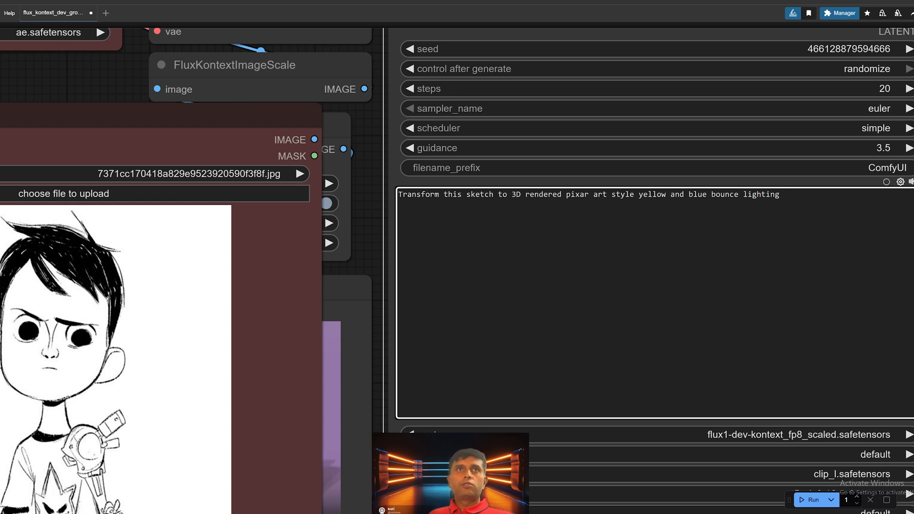
Step: Run the workflow to generate the 3D version of the sketched boy
scroll(607, 225, "down", 5)
left_click_drag(639, 211, 599, 148)
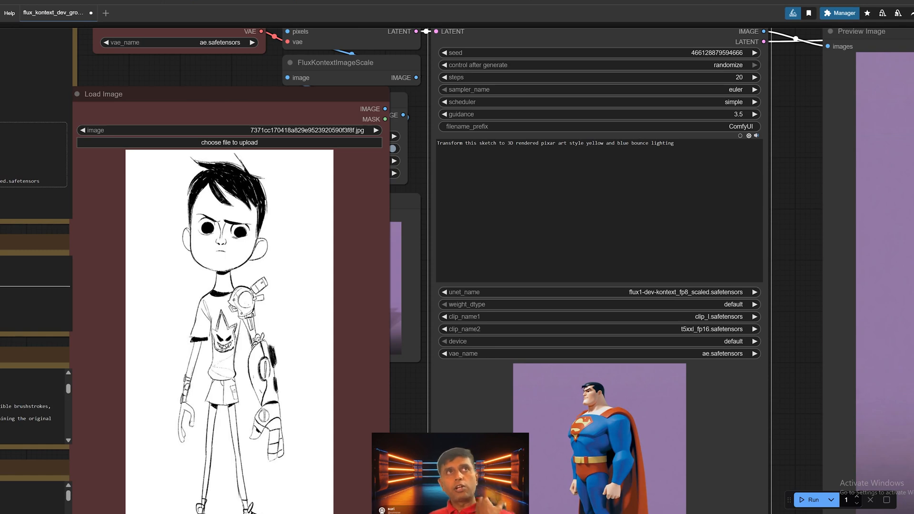
left_click(811, 500)
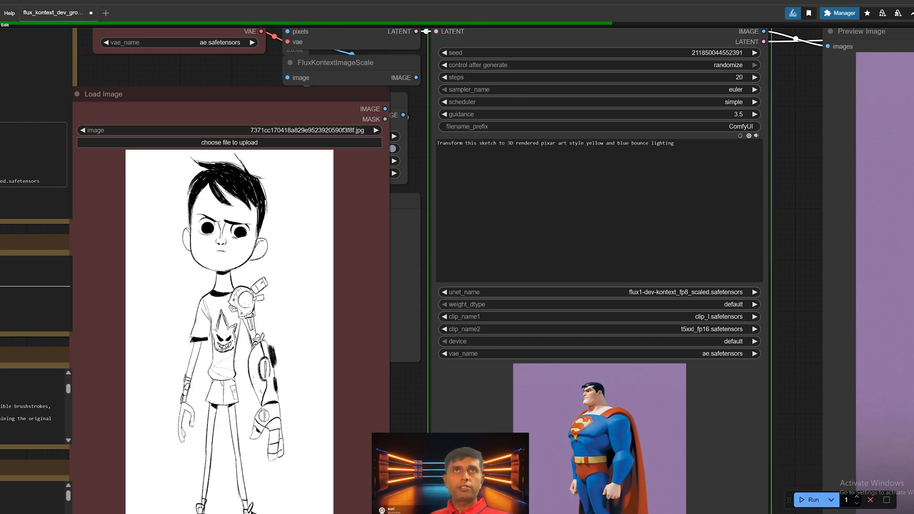
scroll(124, 217, "down", 3)
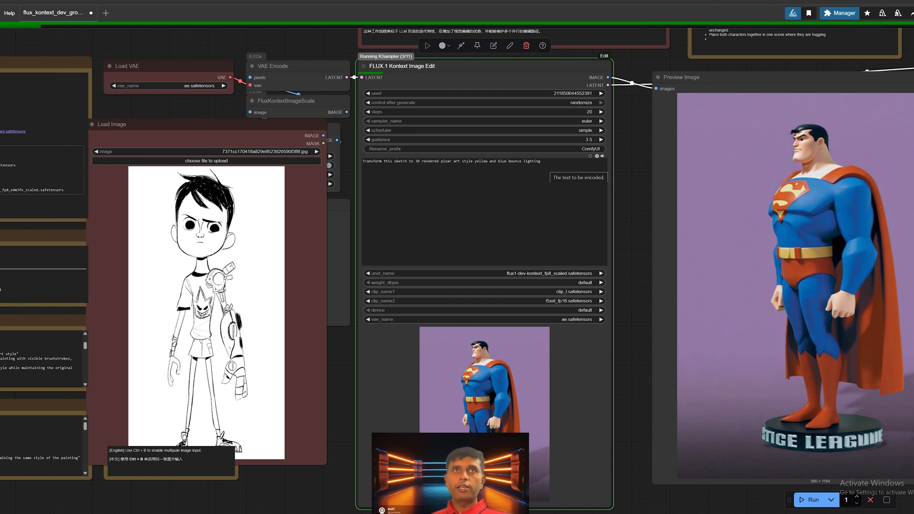
left_click(548, 184)
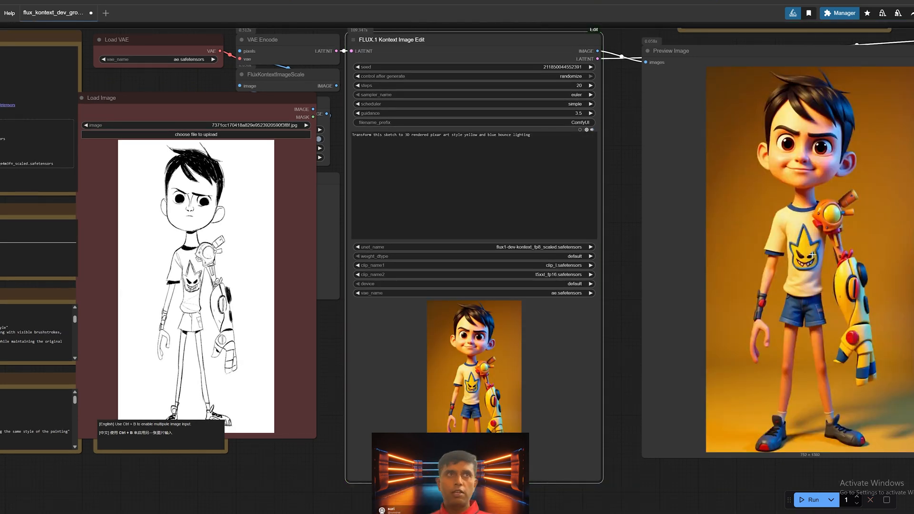
Step: Move the Load Image node beside the large preview and compare the sketch's face, shirt, arm and shoes with the 3D render
left_click_drag(841, 287, 801, 310)
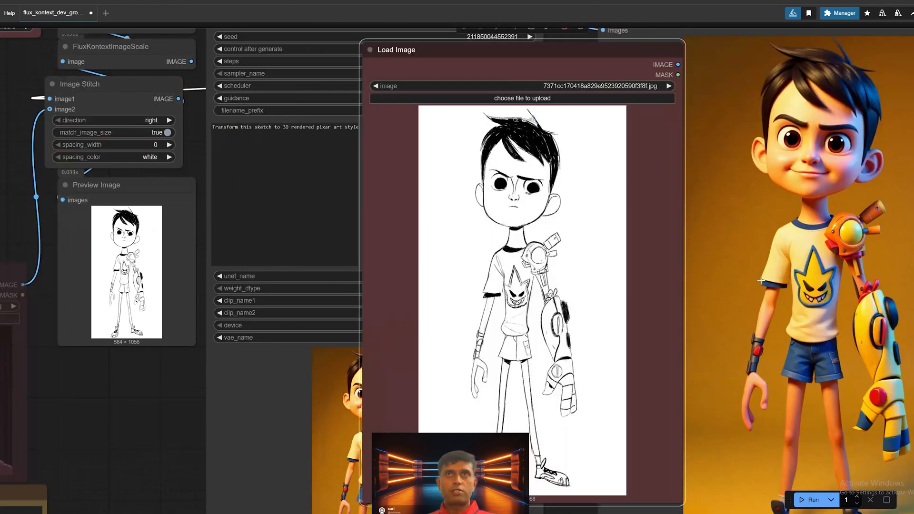
left_click_drag(536, 232, 473, 229)
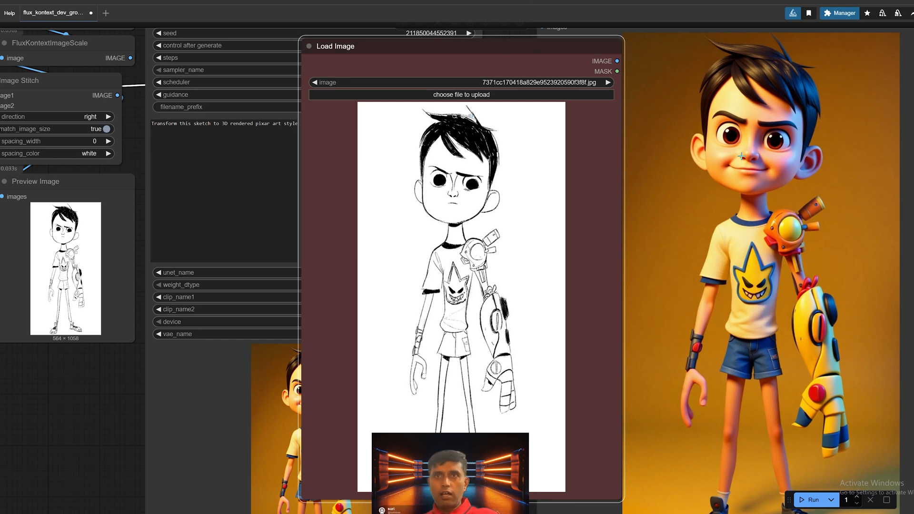
scroll(748, 321, "down", 1)
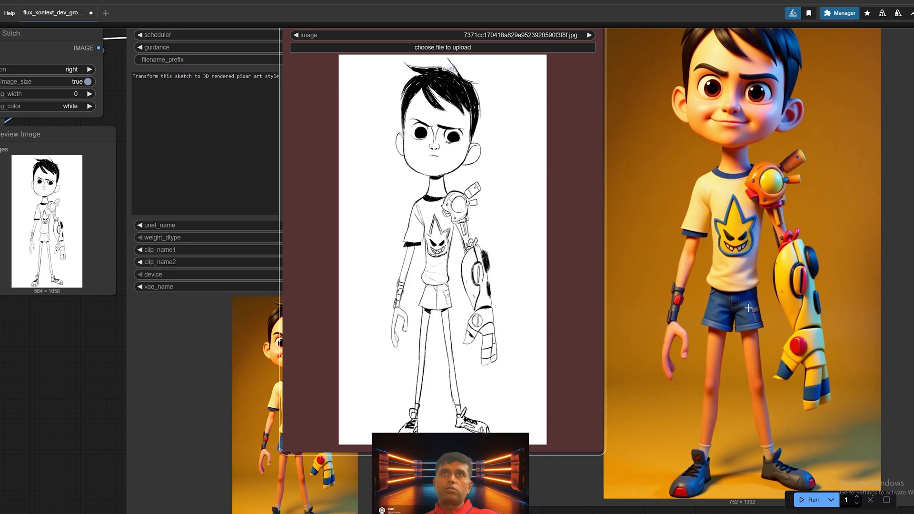
scroll(748, 319, "down", 1)
left_click_drag(750, 293, 757, 311)
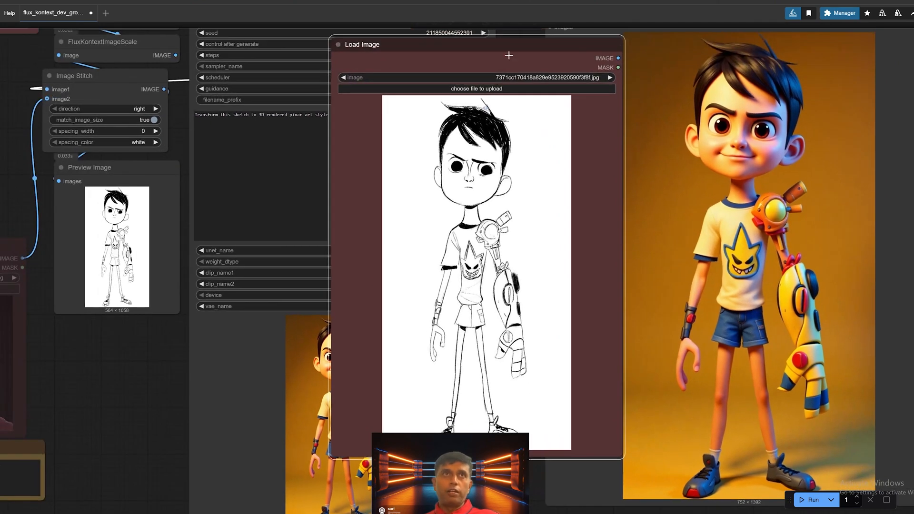
left_click_drag(512, 46, 510, 132)
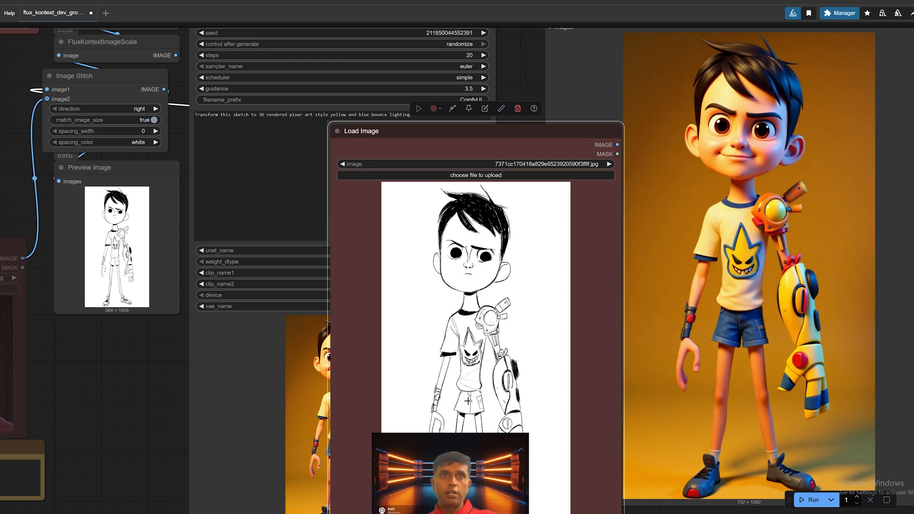
left_click_drag(729, 397, 738, 365)
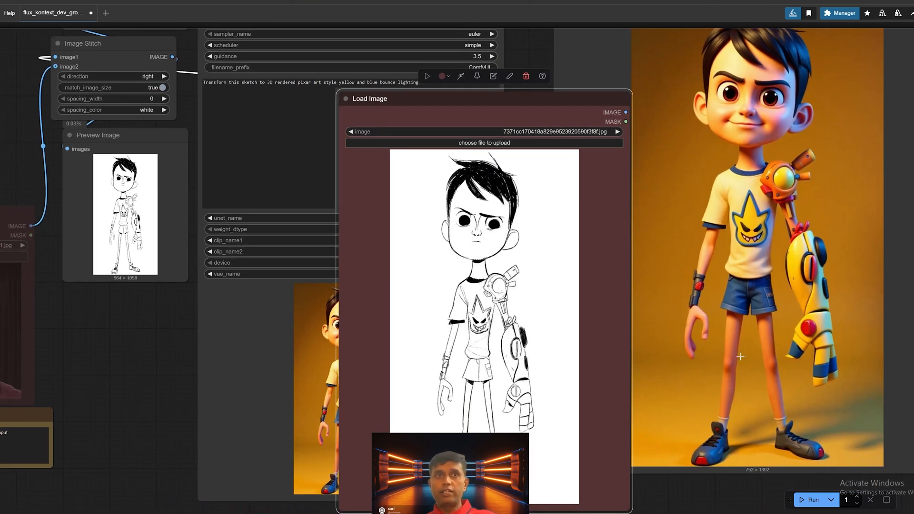
left_click_drag(507, 430, 518, 398)
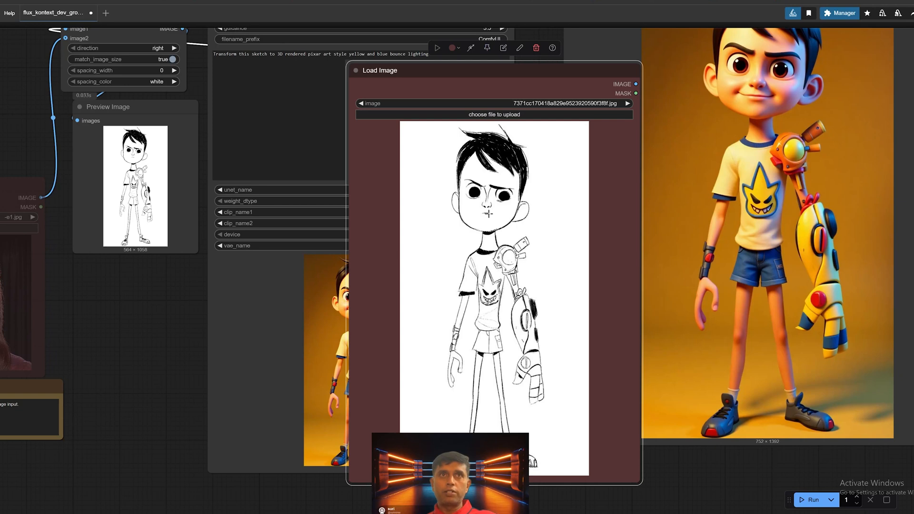
left_click_drag(712, 149, 721, 204)
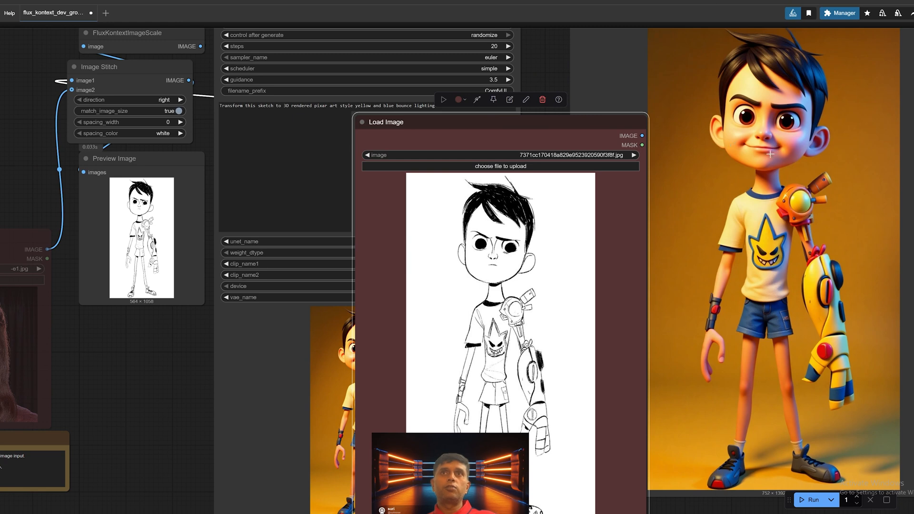
scroll(674, 191, "down", 1)
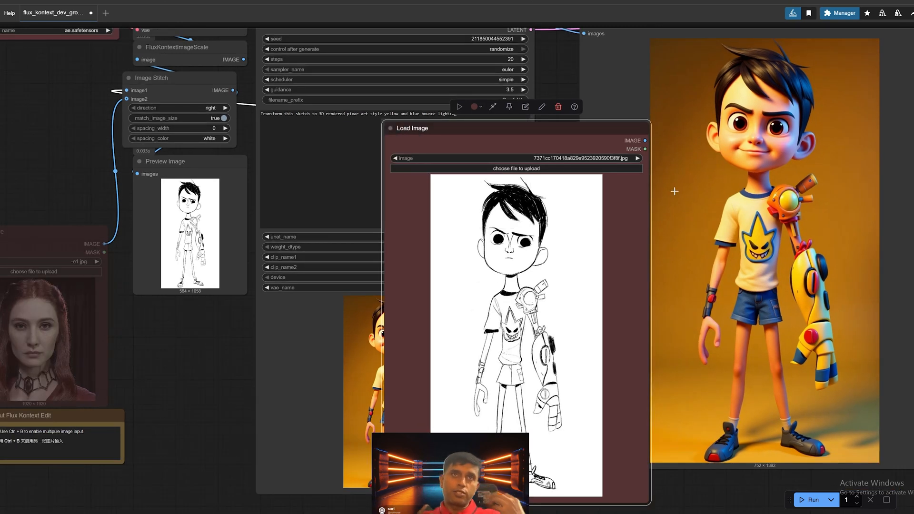
Step: Move the Load Image node back beside the Image Stitch node, clear of the Kontext edit node
left_click_drag(609, 123, 169, 82)
left_click_drag(231, 329, 286, 331)
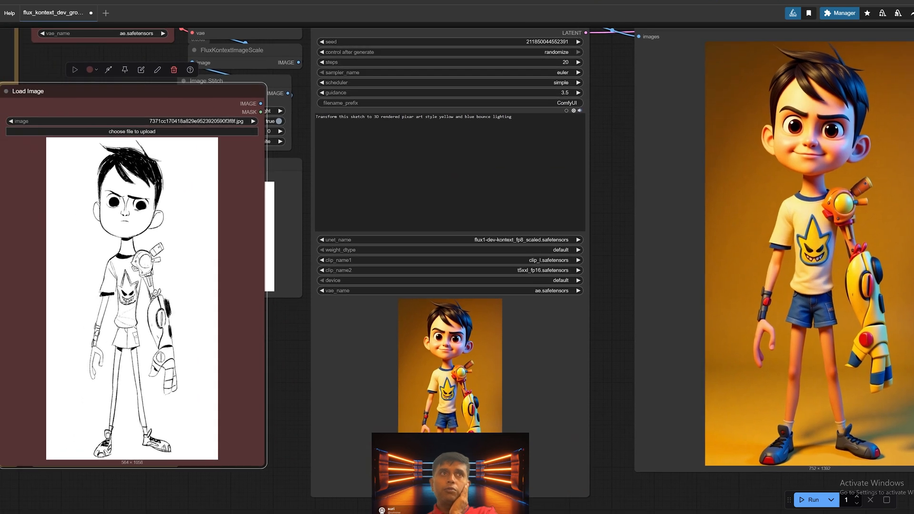
scroll(596, 174, "down", 1)
left_click_drag(273, 111, 192, 92)
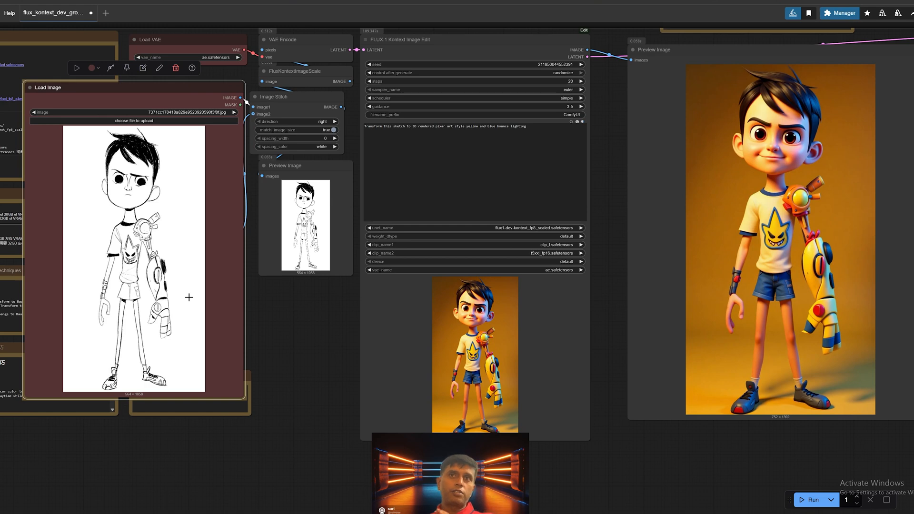
Step: Examine the example prompts in the About Flux Kontext Edit note above the preview
scroll(365, 263, "down", 4)
left_click_drag(533, 192, 473, 396)
scroll(472, 397, "up", 2)
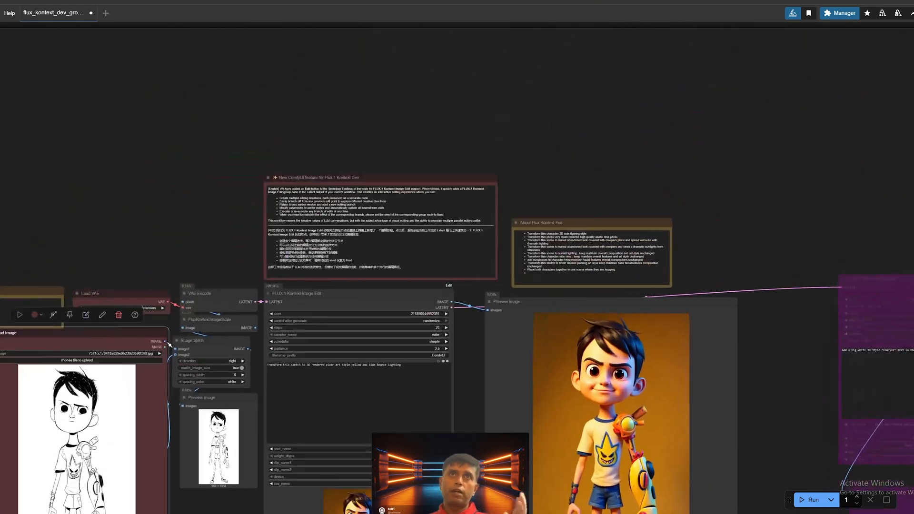
scroll(753, 195, "up", 5)
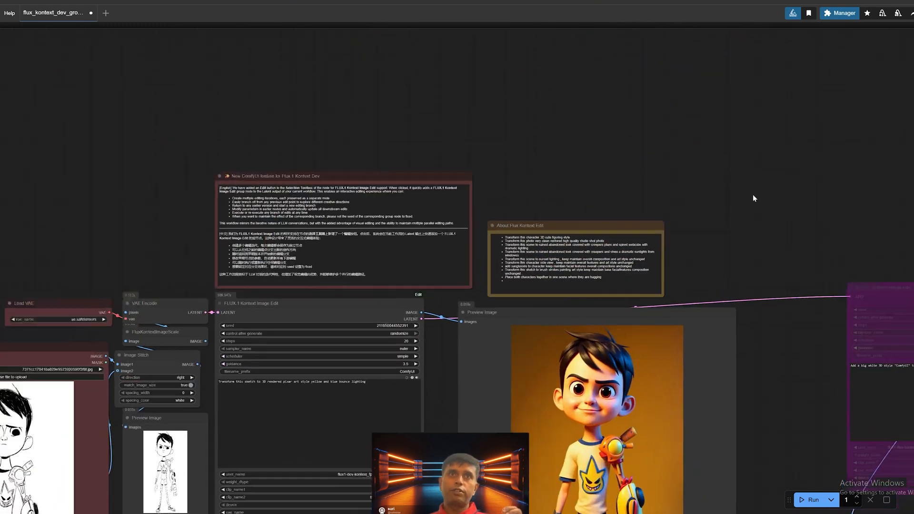
scroll(572, 374, "up", 3)
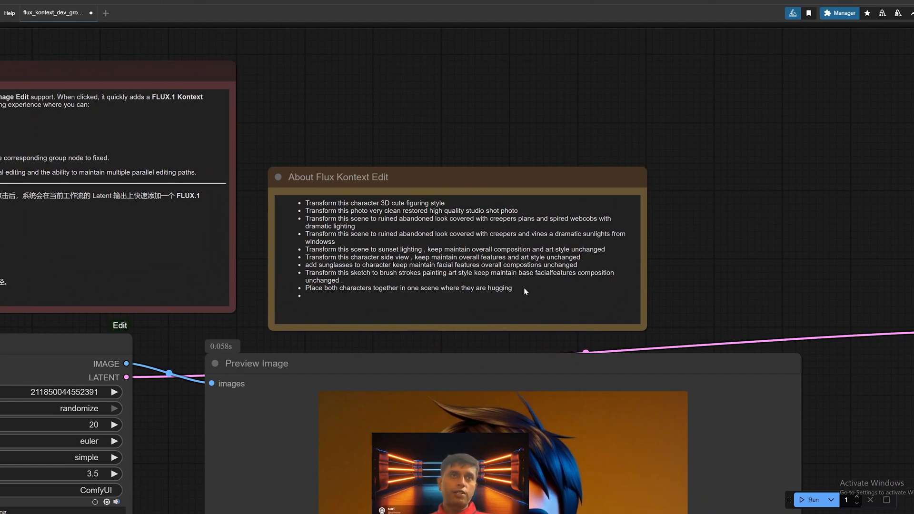
scroll(541, 351, "down", 4)
left_click_drag(542, 351, 629, 142)
scroll(629, 142, "down", 3)
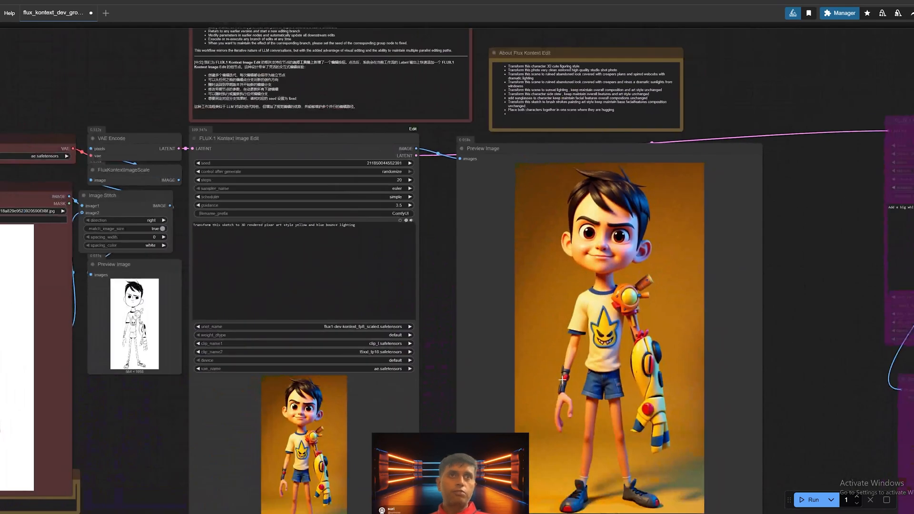
Step: Copy the generated 3D boy from the Preview Image node and paste it into the Load Image node as the new source
left_click_drag(562, 379, 679, 340)
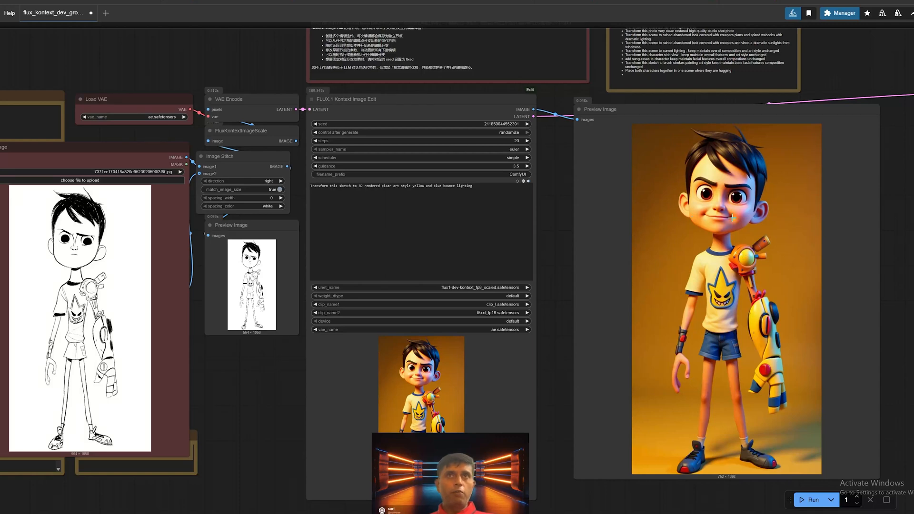
right_click(741, 228)
left_click(670, 264)
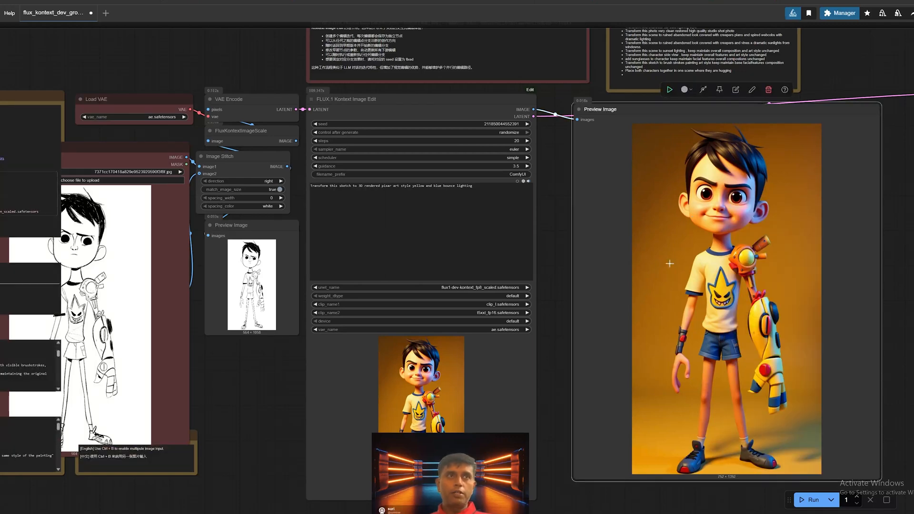
left_click(103, 258)
left_click_drag(204, 268, 294, 253)
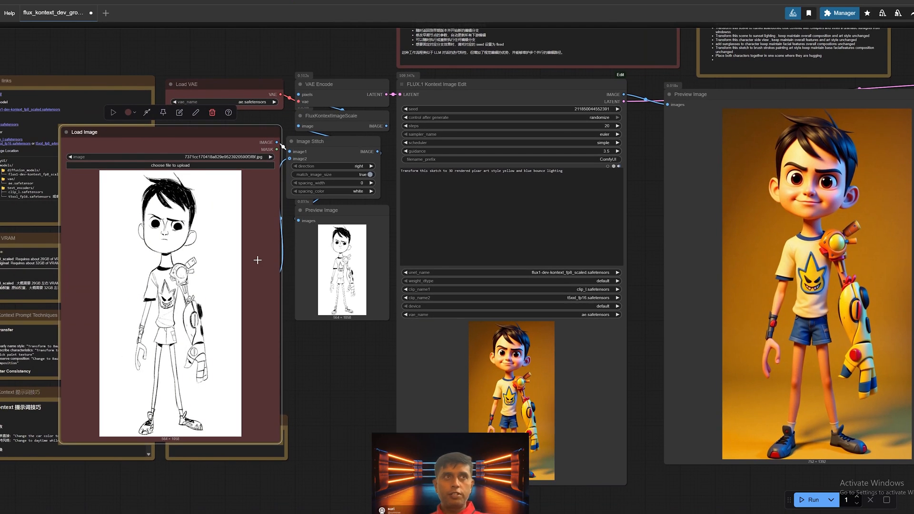
key("ctrl+v")
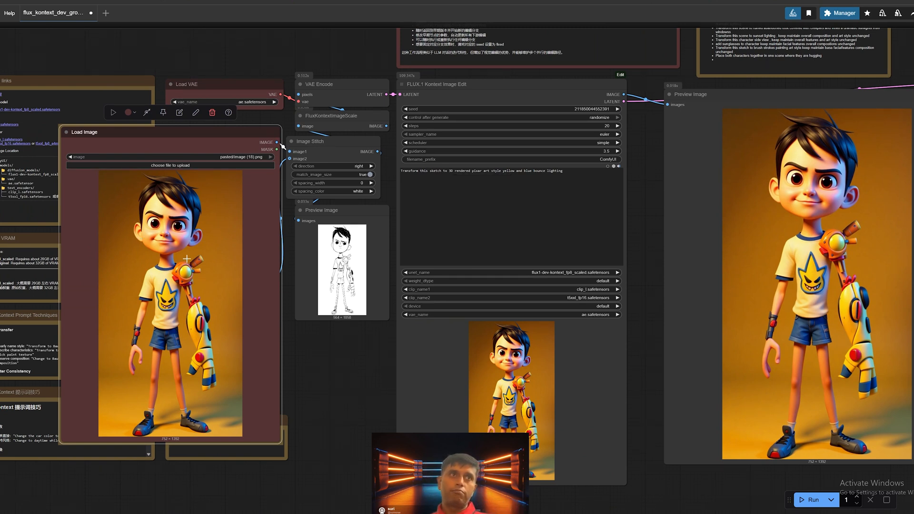
Step: Shrink the Load Image node beside Image Stitch and place the second Load Image node, with the woman's portrait, below it
left_click_drag(200, 141, 243, 123)
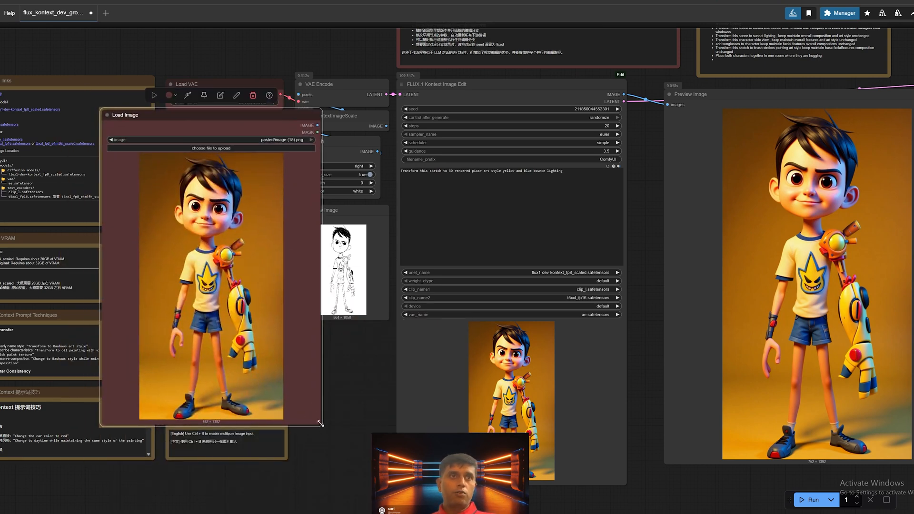
left_click_drag(321, 423, 249, 264)
scroll(341, 206, "up", 5)
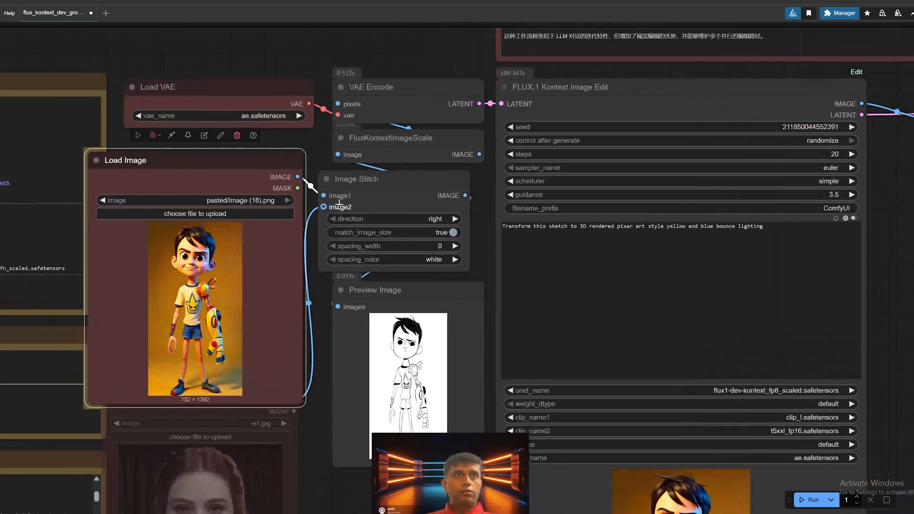
left_click_drag(320, 271, 395, 193)
scroll(400, 230, "down", 3)
left_click_drag(318, 346, 325, 377)
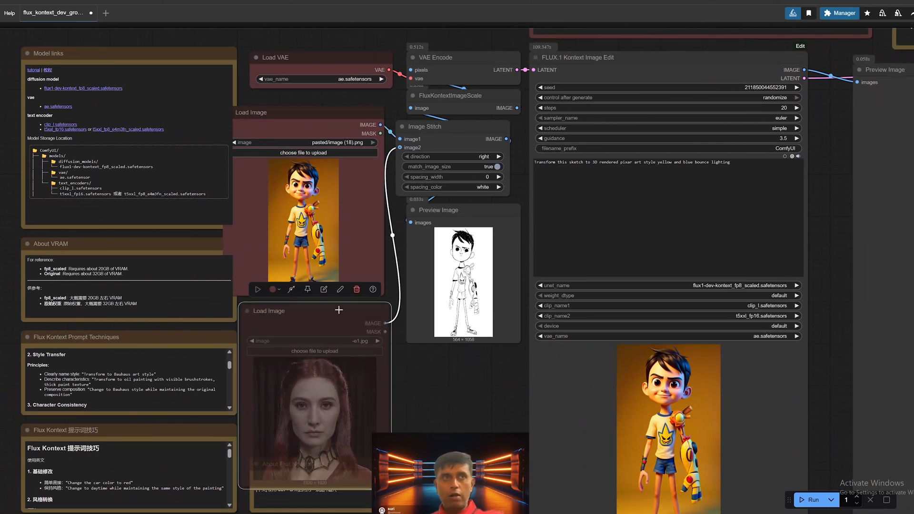
Step: Re-enable the second Load Image node and load 16.png from the dorothy folder into it
key("ctrl+m")
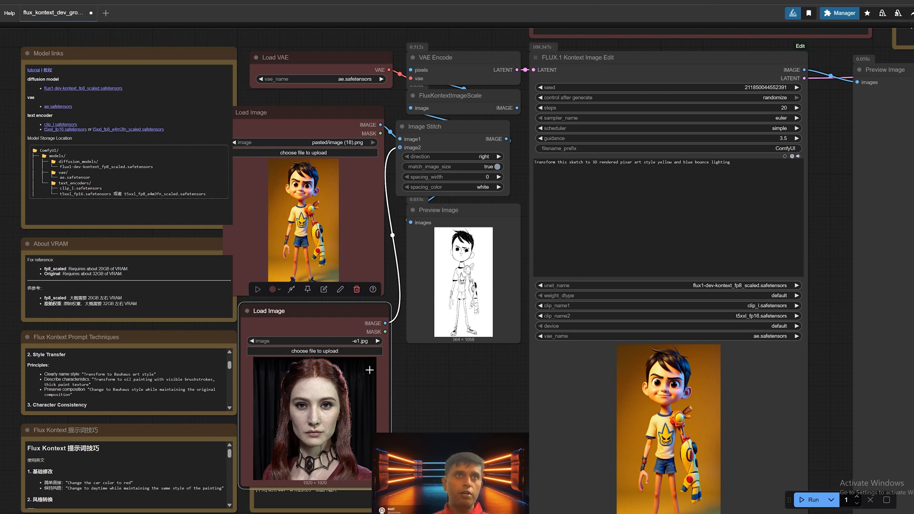
left_click(316, 352)
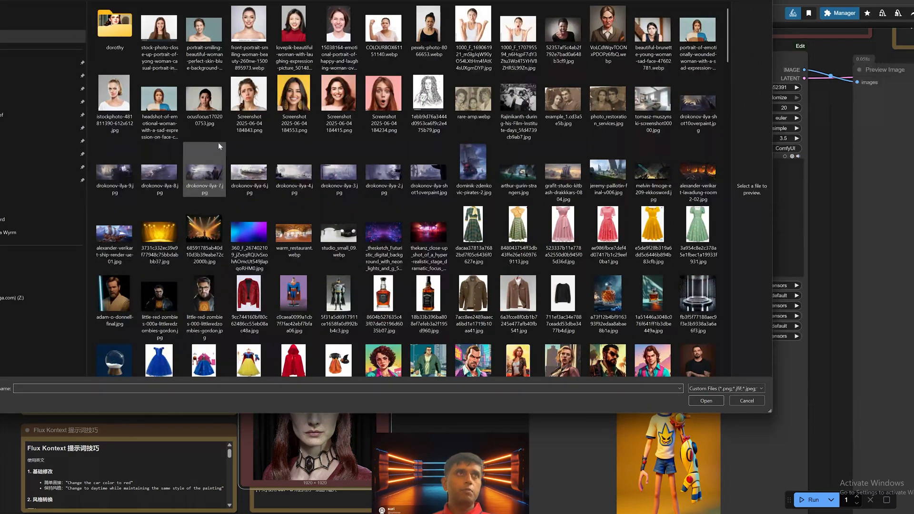
scroll(427, 212, "down", 3)
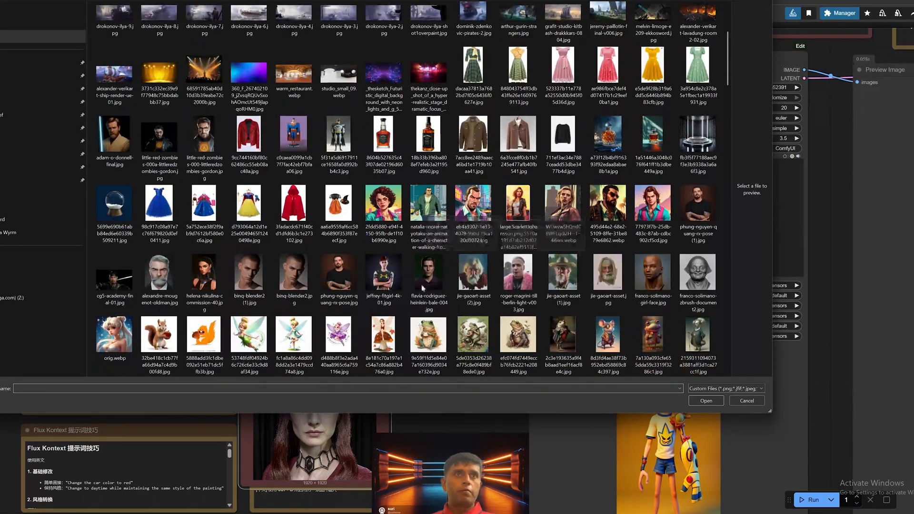
scroll(535, 294, "down", 3)
scroll(535, 294, "down", 6)
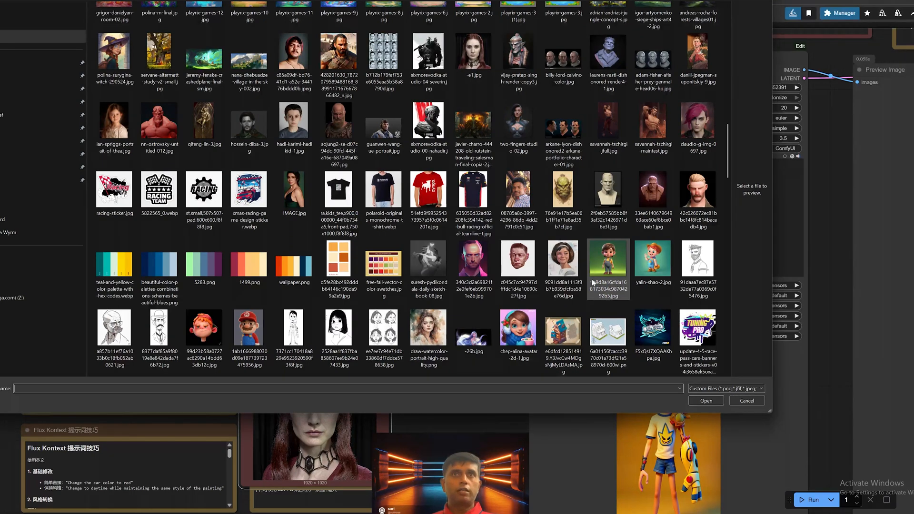
scroll(588, 276, "up", 10)
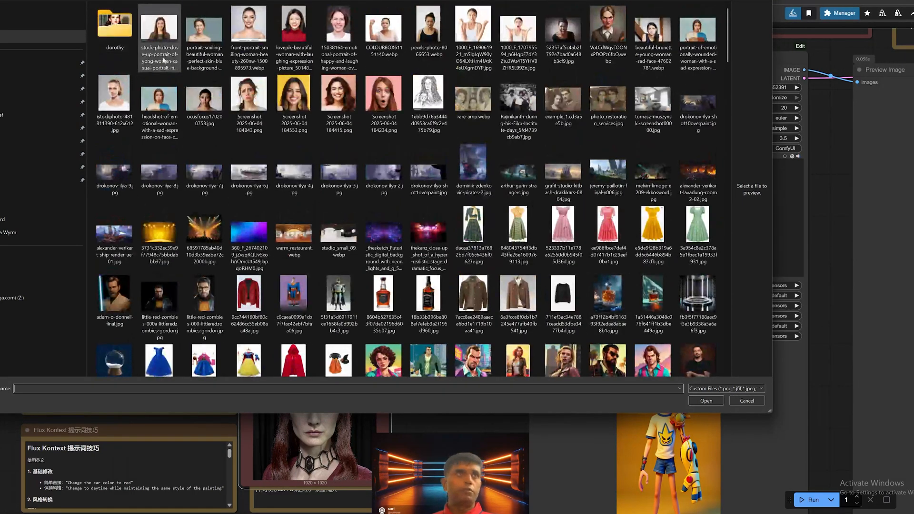
double_click(114, 29)
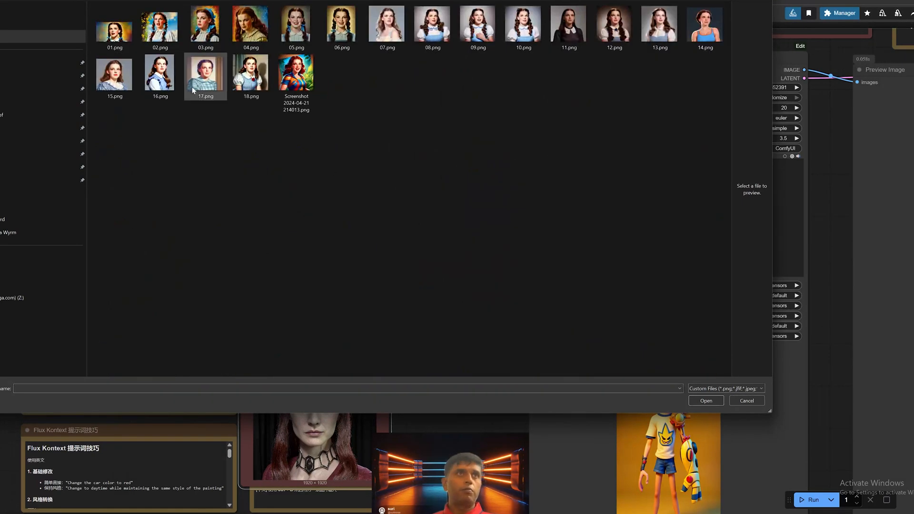
double_click(160, 74)
Step: Load the Breaking Bad portrait of the bald man with glasses into the first Load Image node from the parent image folder
left_click_drag(351, 363, 370, 418)
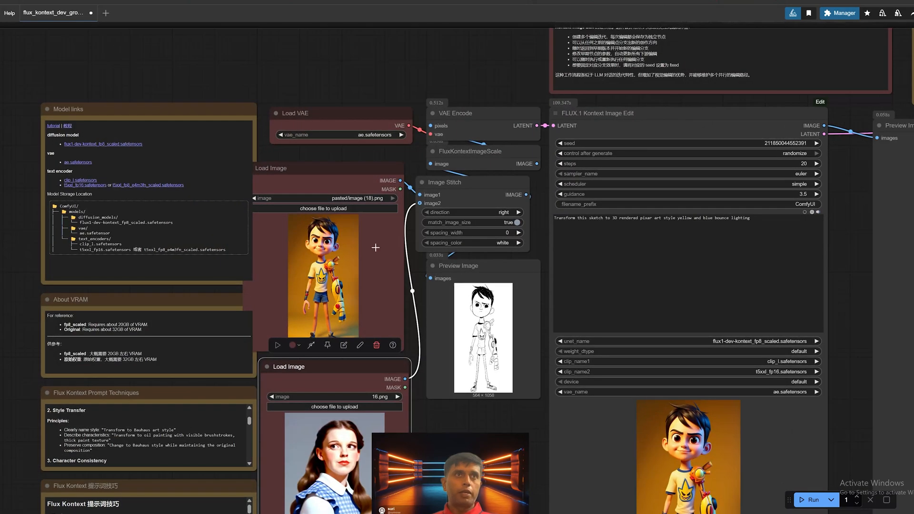
left_click(346, 208)
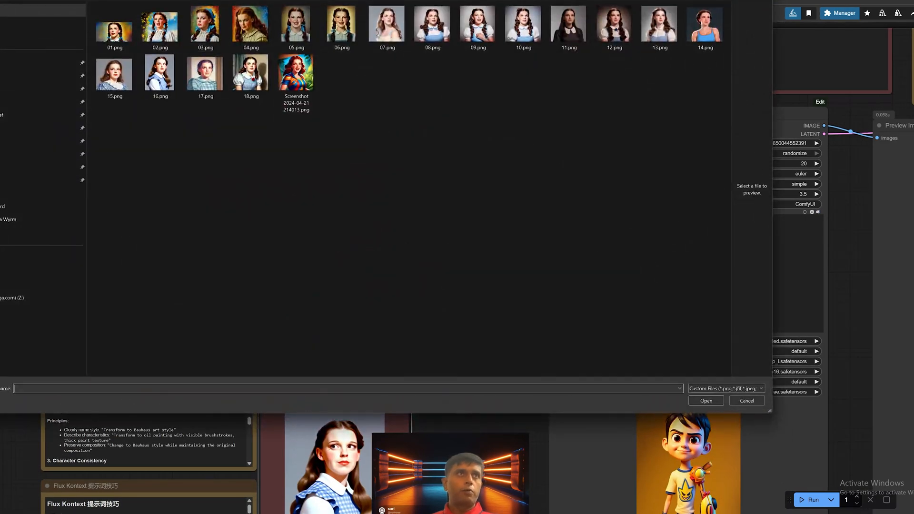
key("alt+Up")
scroll(431, 183, "down", 10)
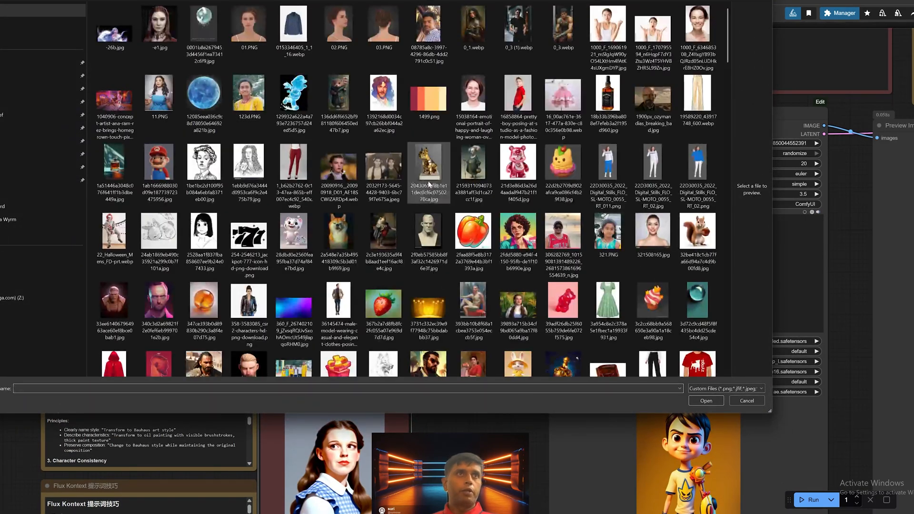
scroll(431, 191, "up", 10)
scroll(431, 262, "down", 5)
left_click(211, 63)
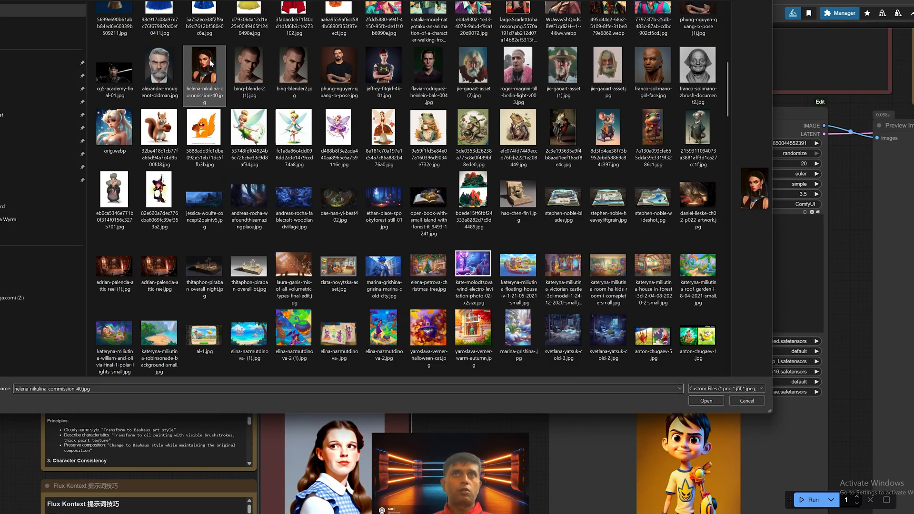
scroll(446, 208, "down", 15)
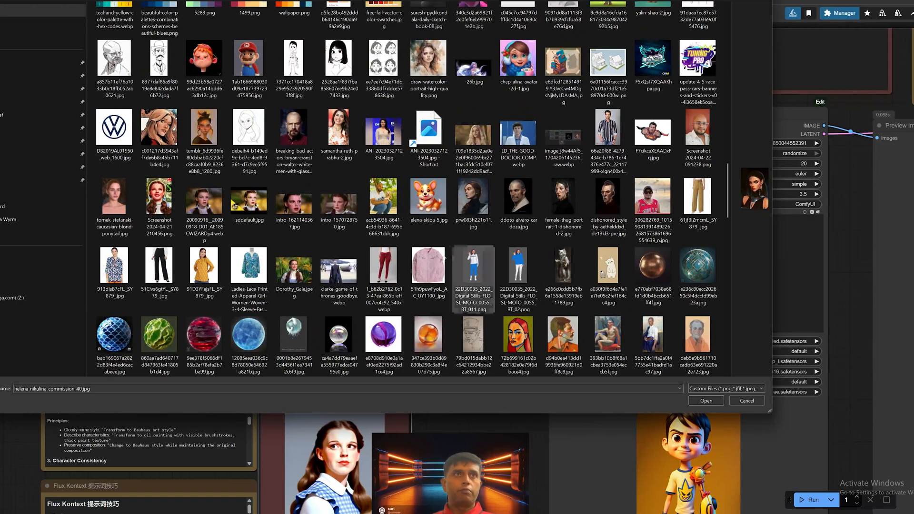
left_click(294, 138)
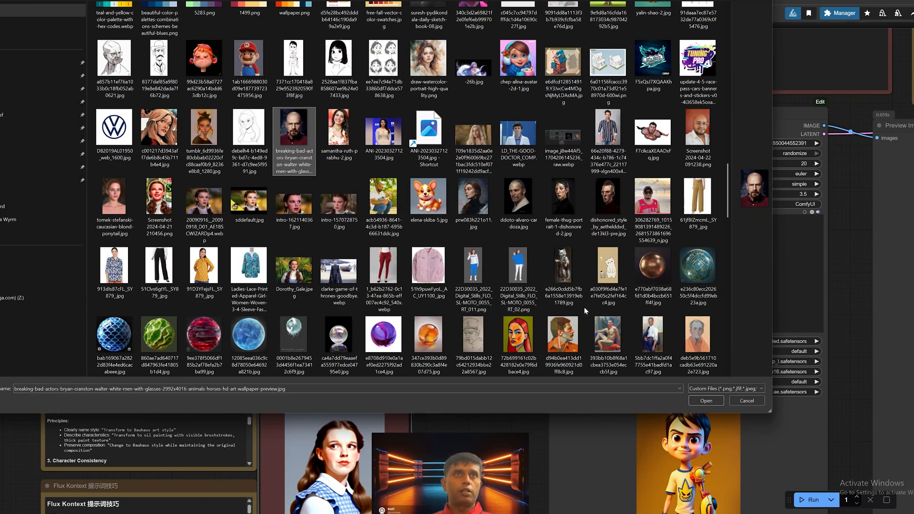
left_click(699, 403)
Step: Copy the line "Place both characters together in one scene where they are hugging" from the About Flux Kontext Edit note
left_click_drag(699, 403, 601, 273)
scroll(601, 274, "down", 4)
left_click_drag(857, 85, 622, 370)
scroll(622, 369, "up", 4)
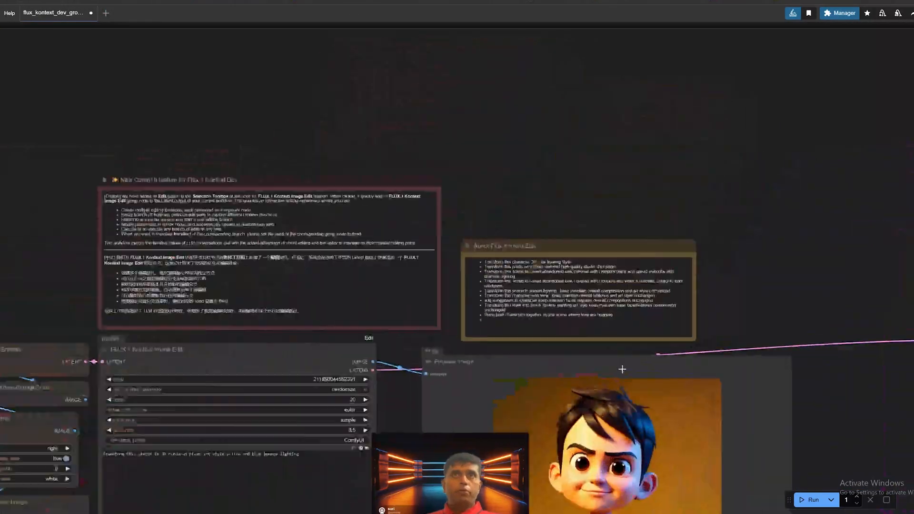
scroll(622, 369, "up", 2)
scroll(851, 276, "up", 5)
mouse_move(707, 301)
left_mouse_down()
mouse_move(199, 301)
mouse_move(708, 301)
left_mouse_up()
key("ctrl+c")
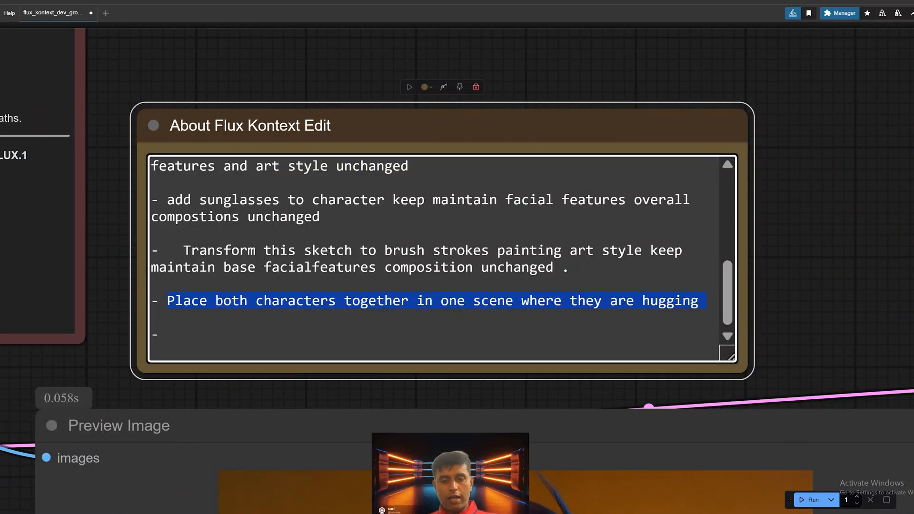
left_click(875, 261)
Step: Replace the FLUX.1 Kontext Image Edit prompt with "Place both characters together in one scene where they are hugging"
scroll(752, 318, "down", 6)
left_click_drag(443, 338, 705, 141)
scroll(704, 141, "down", 3)
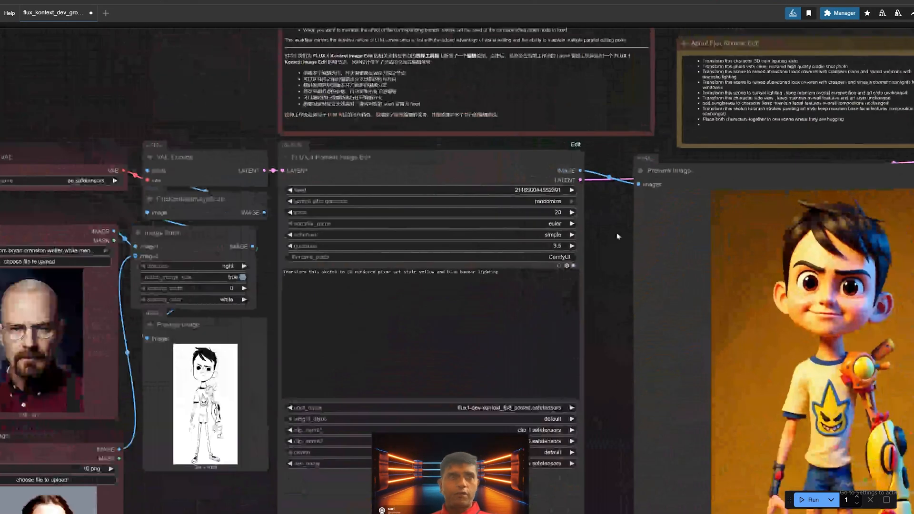
scroll(439, 300, "up", 2)
left_click_drag(516, 267, 249, 266)
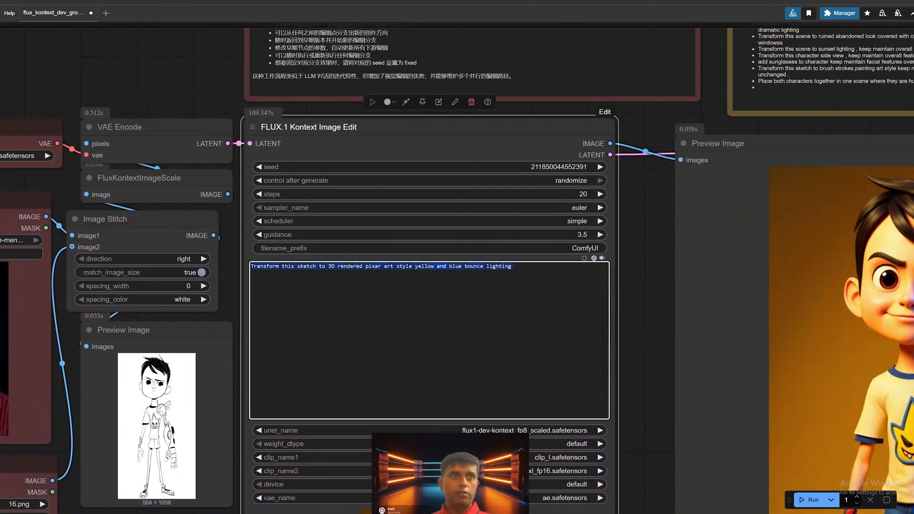
key("ctrl+v")
Step: Run the workflow to generate the hugging scene from the two source portraits
left_click_drag(658, 294, 795, 222)
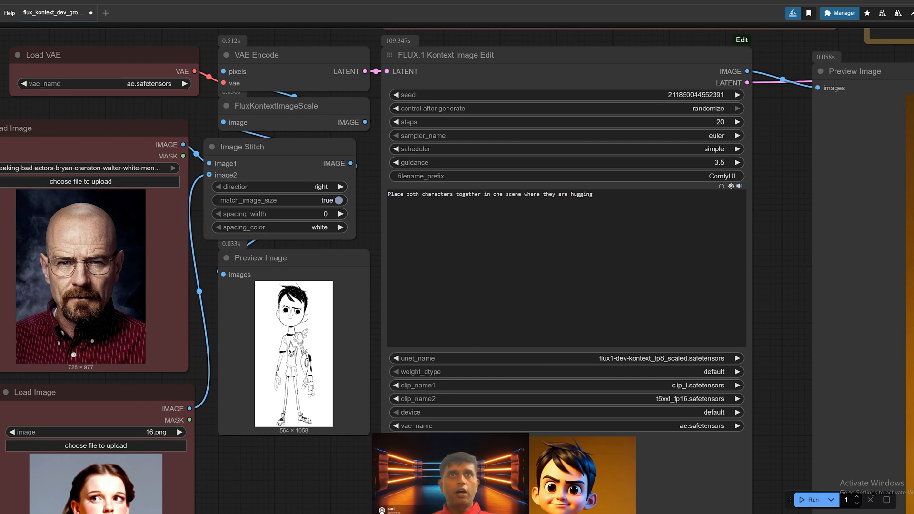
scroll(695, 301, "down", 4)
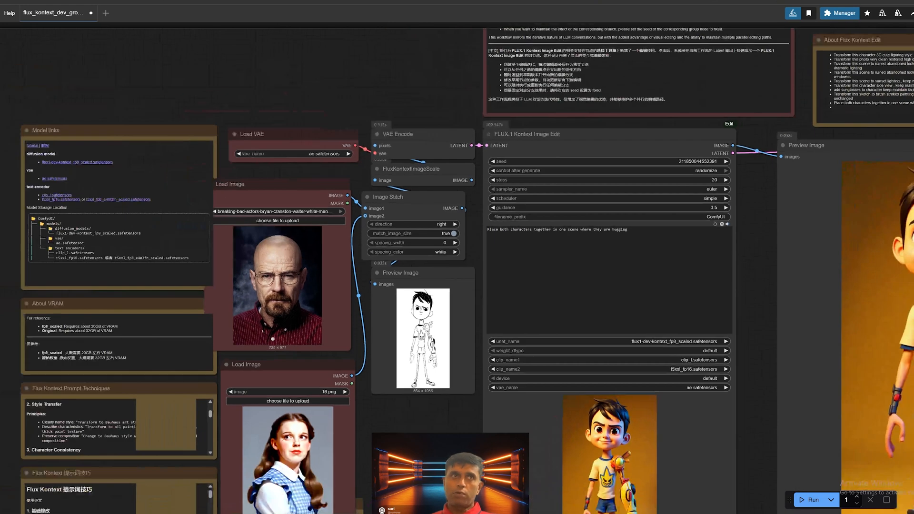
left_click_drag(455, 308, 460, 217)
left_click_drag(470, 347, 447, 373)
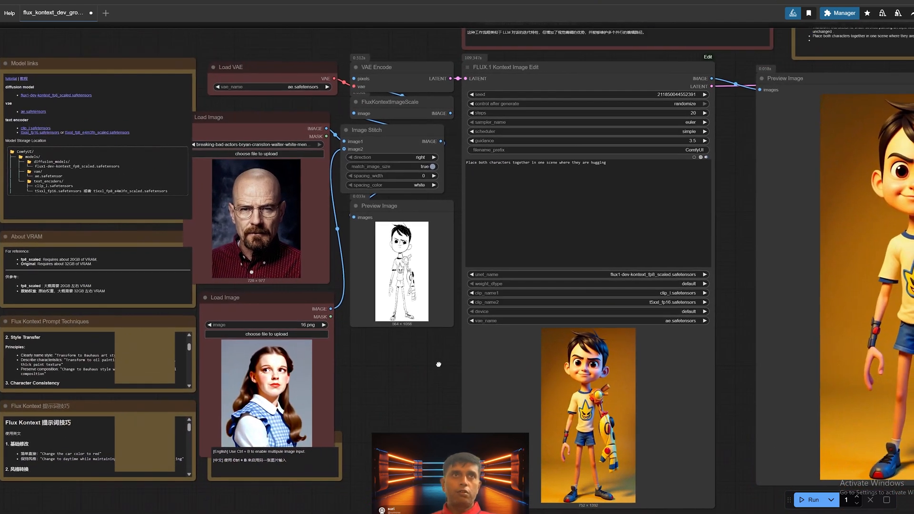
scroll(432, 340, "up", 1)
left_click(801, 498)
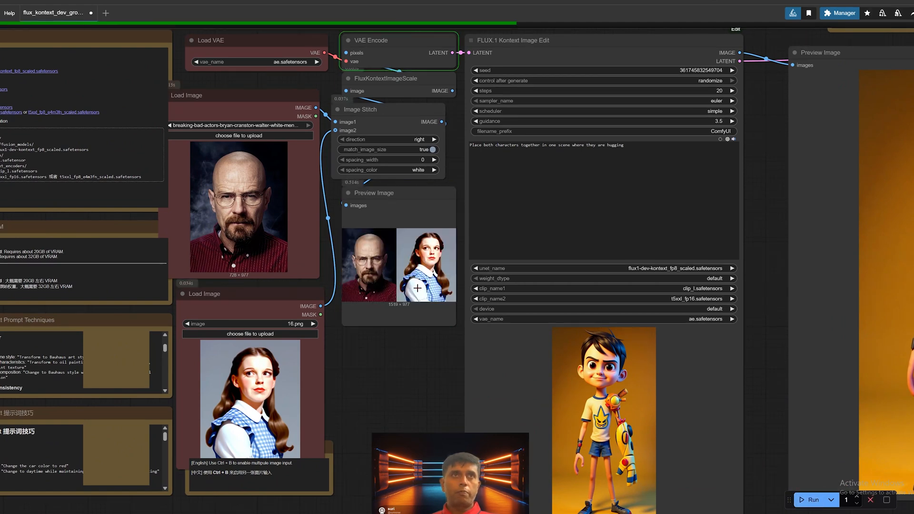
Step: Move the large Preview Image node down, clear of the latent link to the bypassed Kontext edit node
left_click_drag(440, 334, 383, 372)
left_click_drag(705, 322, 619, 287)
scroll(568, 313, "down", 1)
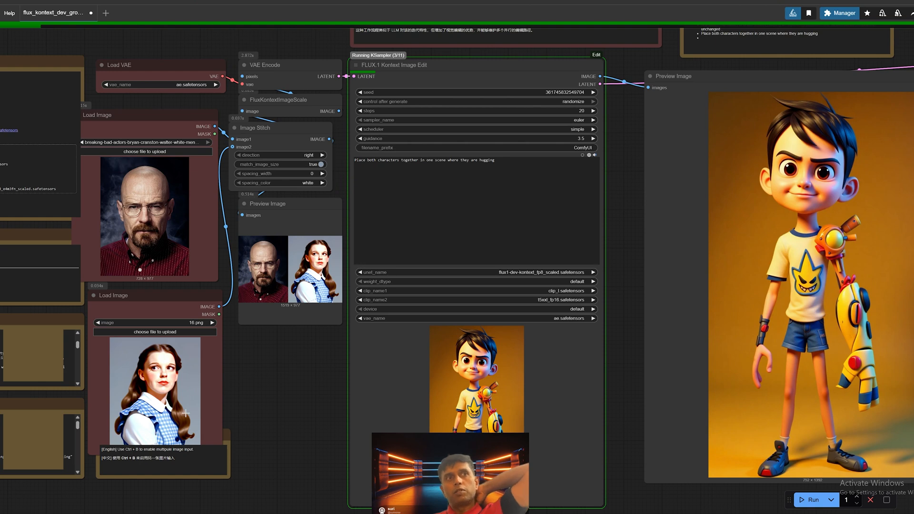
scroll(636, 287, "down", 4)
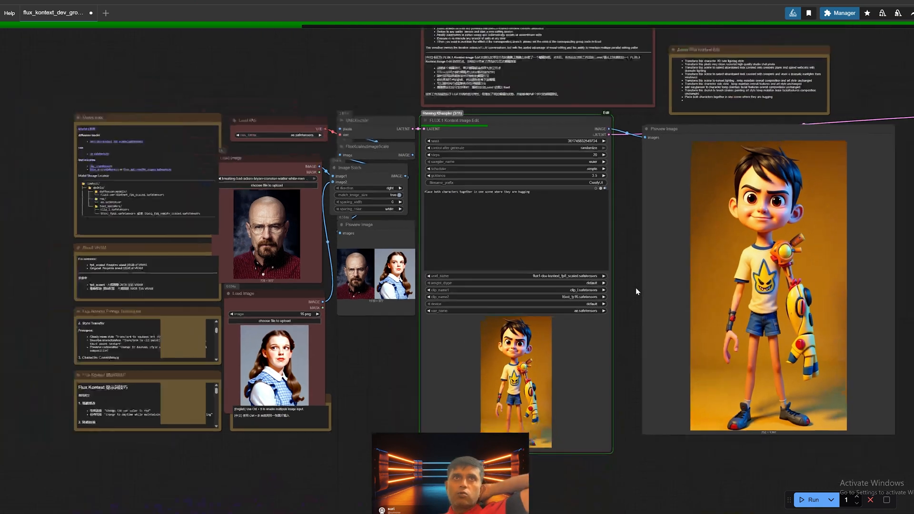
left_click_drag(636, 287, 554, 287)
left_click_drag(857, 248, 663, 245)
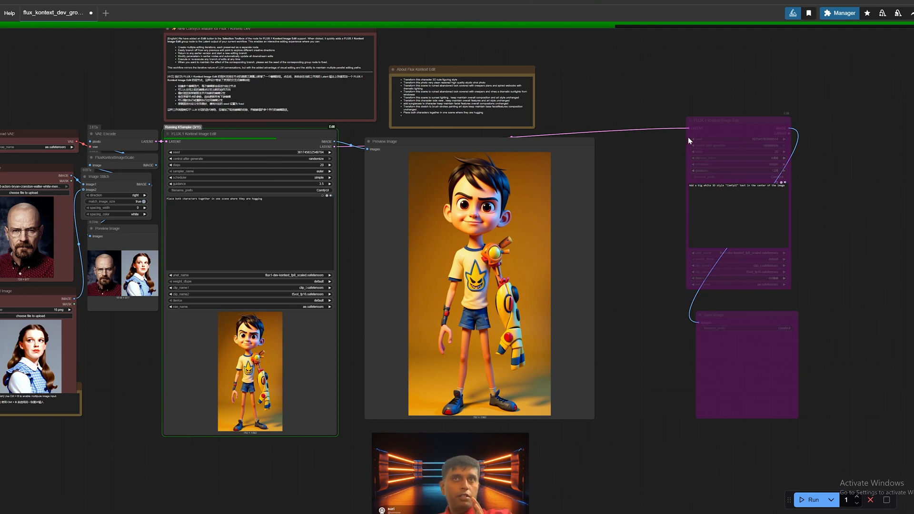
left_click_drag(503, 142, 506, 234)
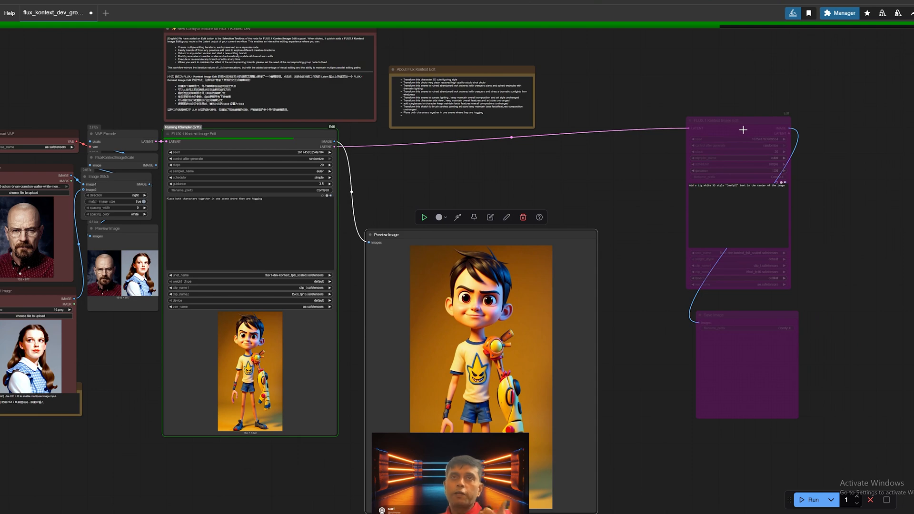
Step: Turn off bypass on the second FLUX.1 Kontext Image Edit node, the one with the "ComfyUI" text prompt
left_click_drag(743, 121, 729, 131)
scroll(738, 160, "up", 4)
scroll(857, 185, "up", 3)
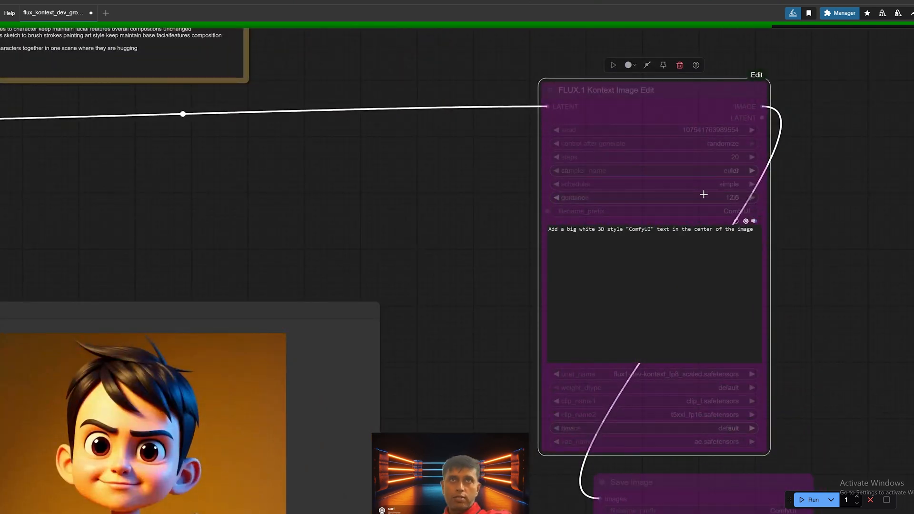
right_click(692, 90)
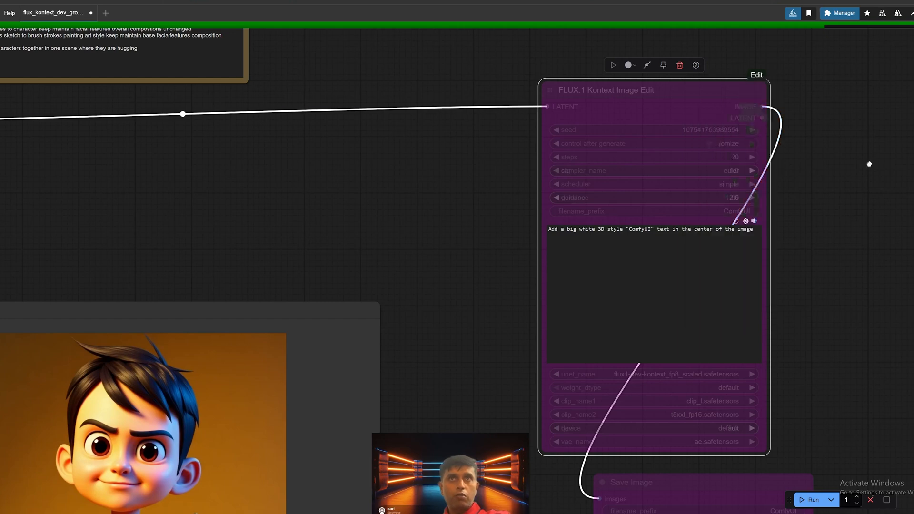
right_click(697, 95)
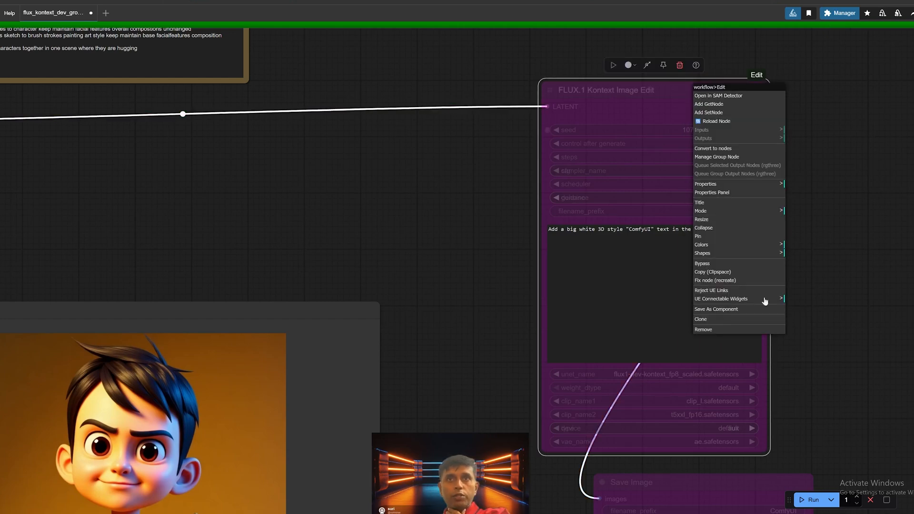
left_click(706, 265)
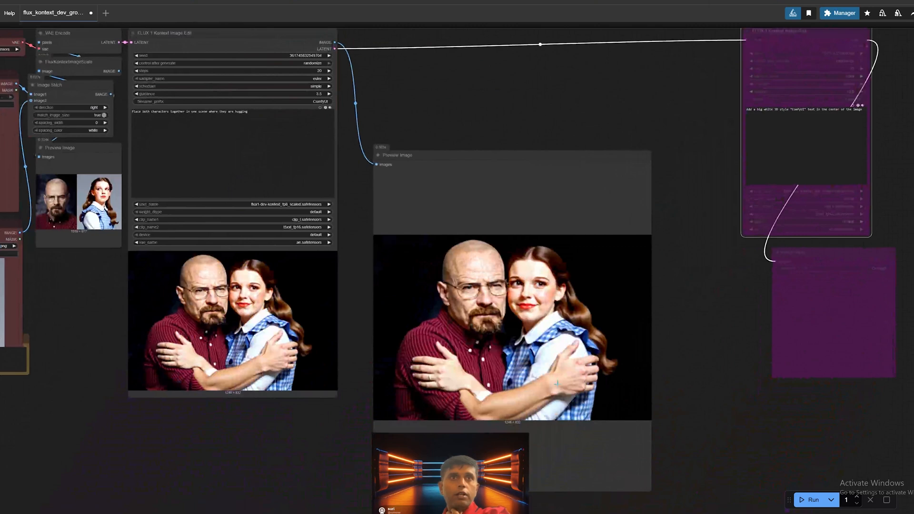
Step: Examine the generated hugging scene and compare it with the two source portraits
scroll(557, 384, "up", 3)
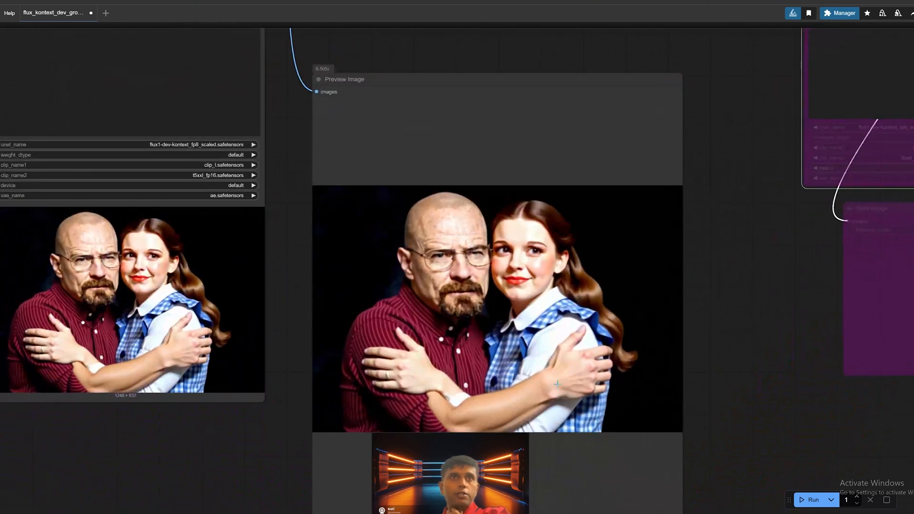
left_click_drag(542, 406, 572, 391)
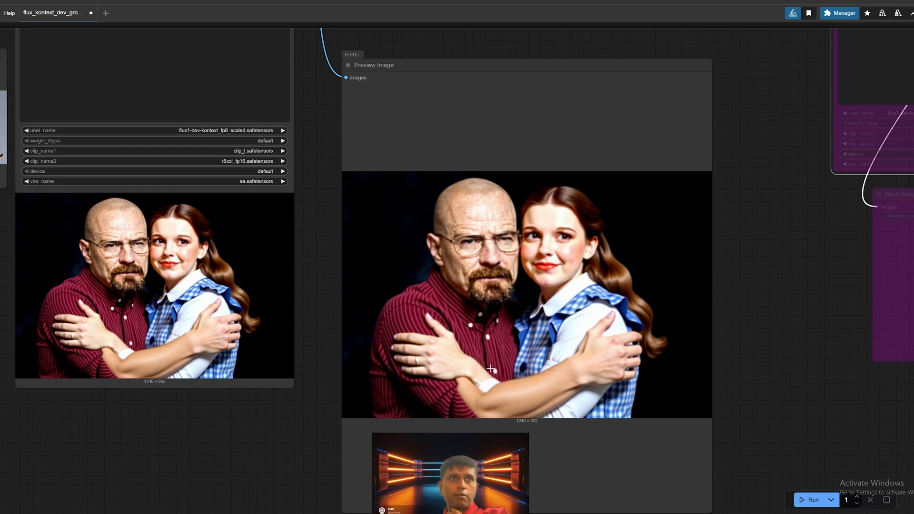
scroll(490, 369, "down", 4)
left_click_drag(542, 315, 672, 372)
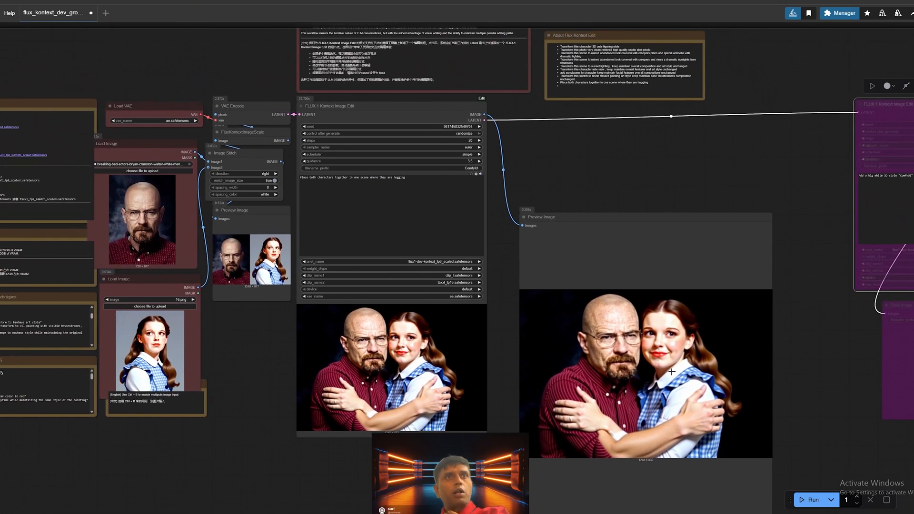
left_click_drag(507, 241, 576, 366)
left_click_drag(622, 400, 496, 270)
scroll(247, 281, "up", 3)
scroll(496, 271, "down", 3)
left_click_drag(629, 378, 626, 399)
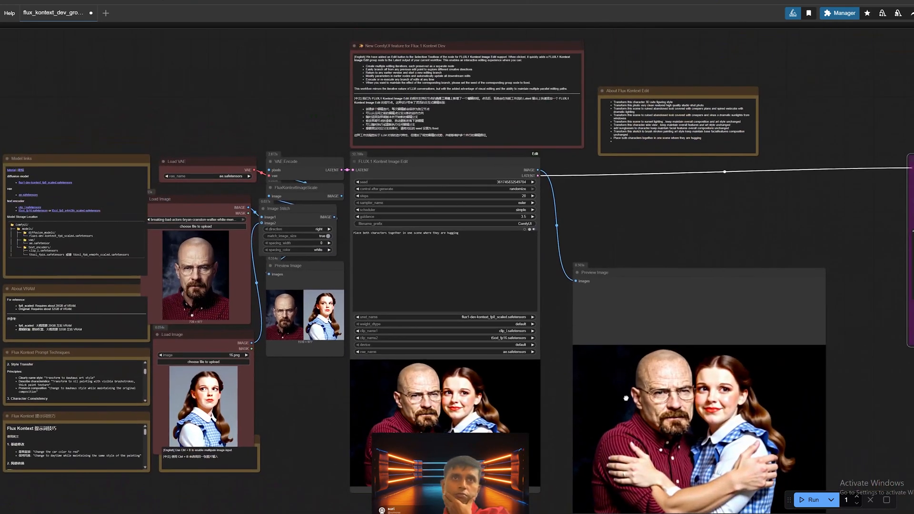
scroll(562, 273, "up", 7)
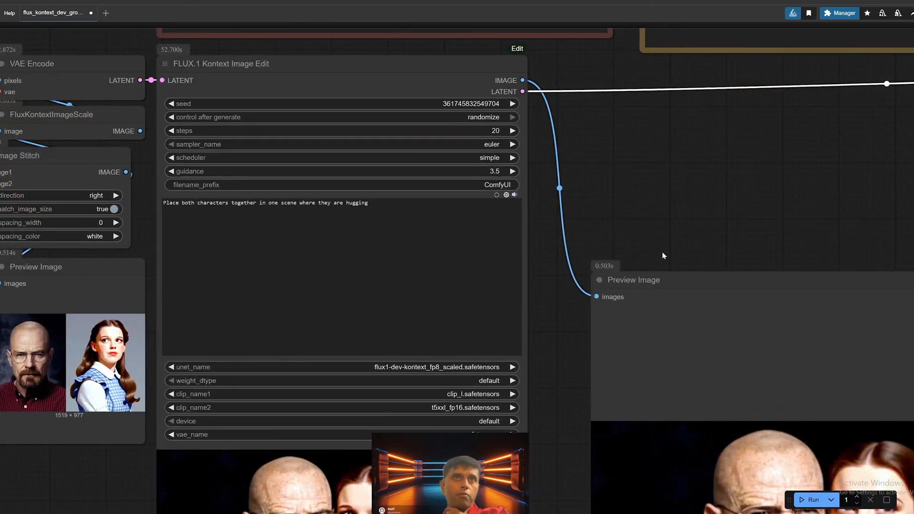
scroll(730, 323, "down", 5)
scroll(569, 200, "up", 2)
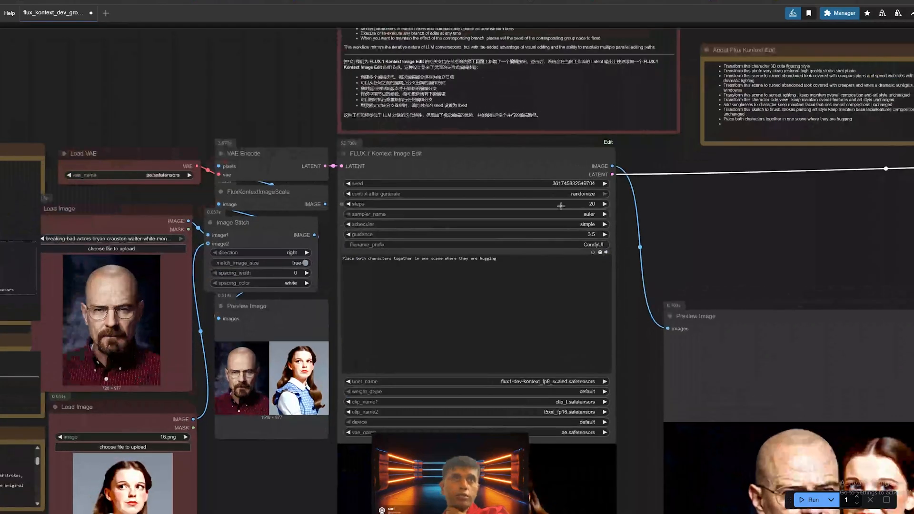
scroll(778, 267, "down", 5)
left_click_drag(738, 277, 477, 132)
left_click_drag(714, 245, 779, 282)
left_click_drag(610, 289, 675, 339)
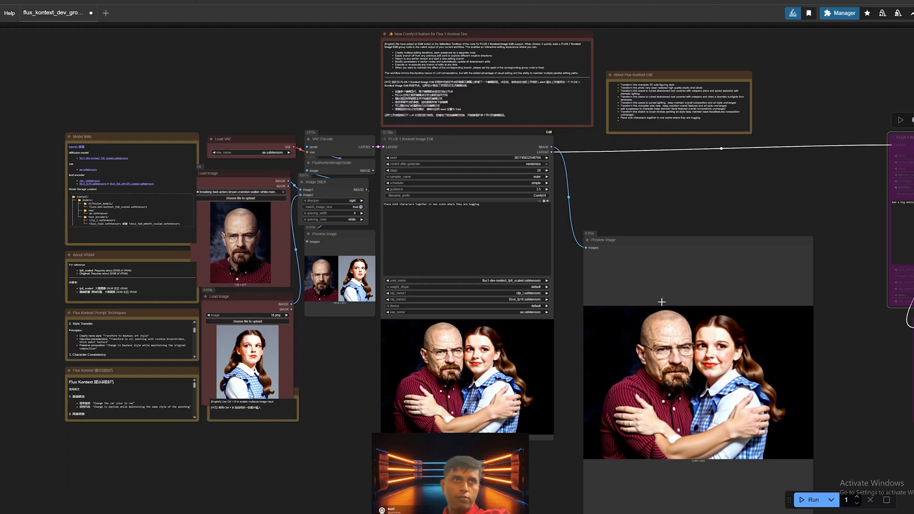
scroll(662, 301, "up", 1)
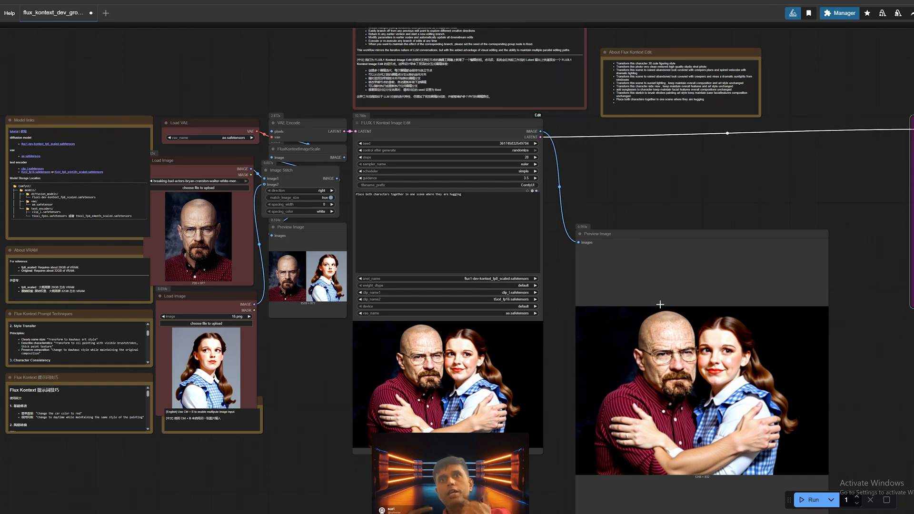
scroll(524, 349, "up", 2)
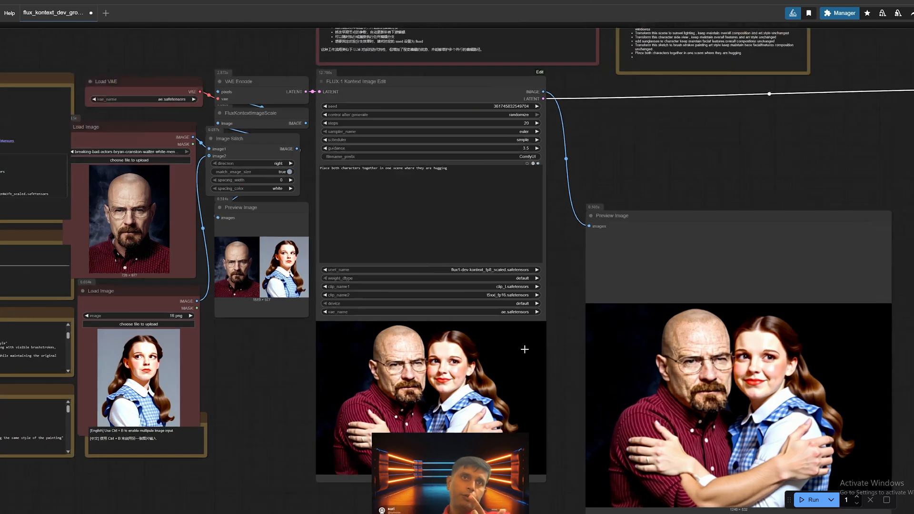
Step: Bypass the second Load Image node, the one holding the woman's portrait 16.png
scroll(525, 349, "up", 1)
left_click_drag(292, 277, 399, 295)
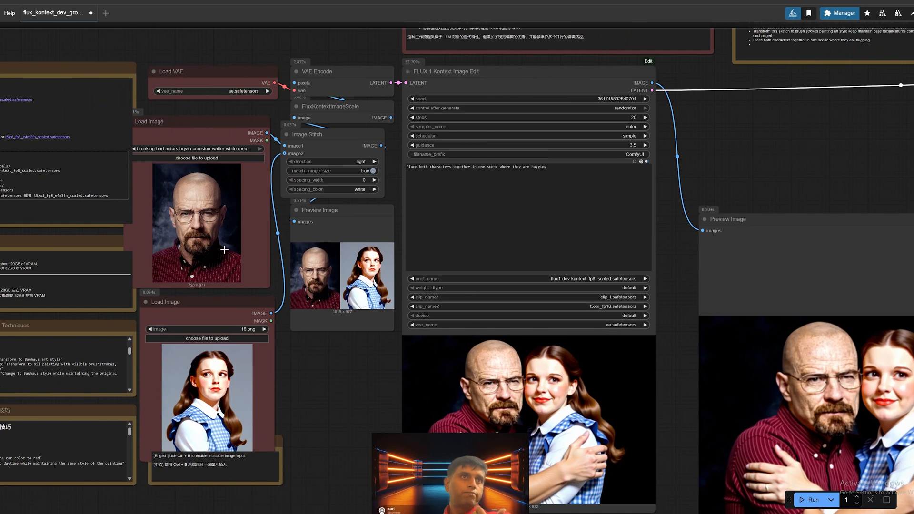
right_click(216, 301)
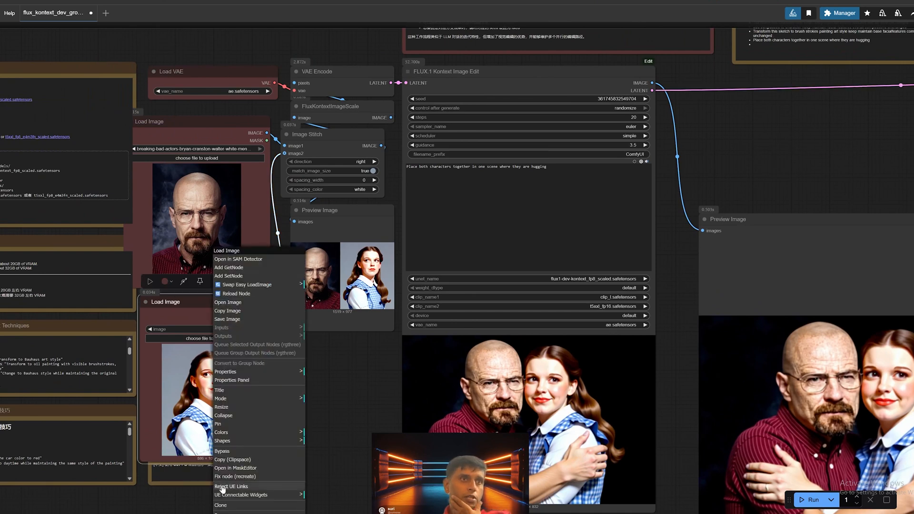
left_click(222, 451)
Step: Replace the prompt in the first FLUX.1 Kontext Image Edit node with "place a red color rounded hat on his head"
scroll(202, 194, "up", 3)
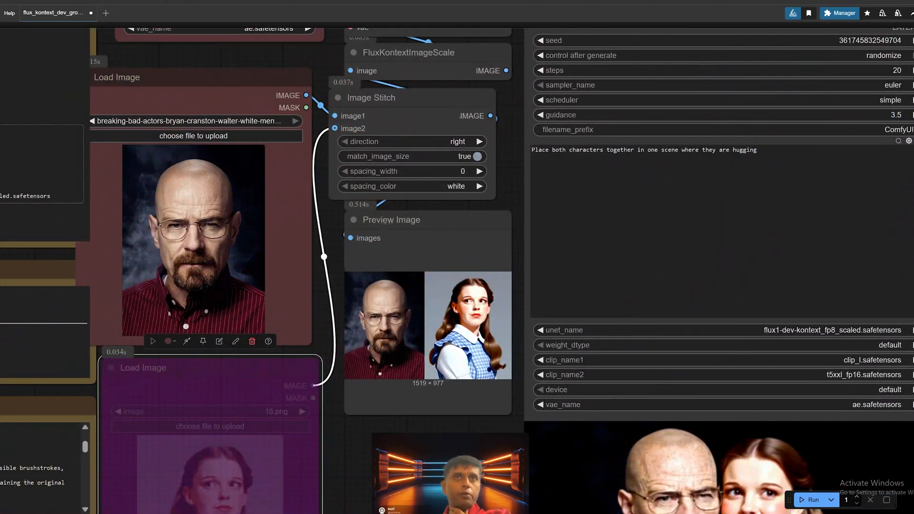
left_click(722, 224)
key("ctrl+a")
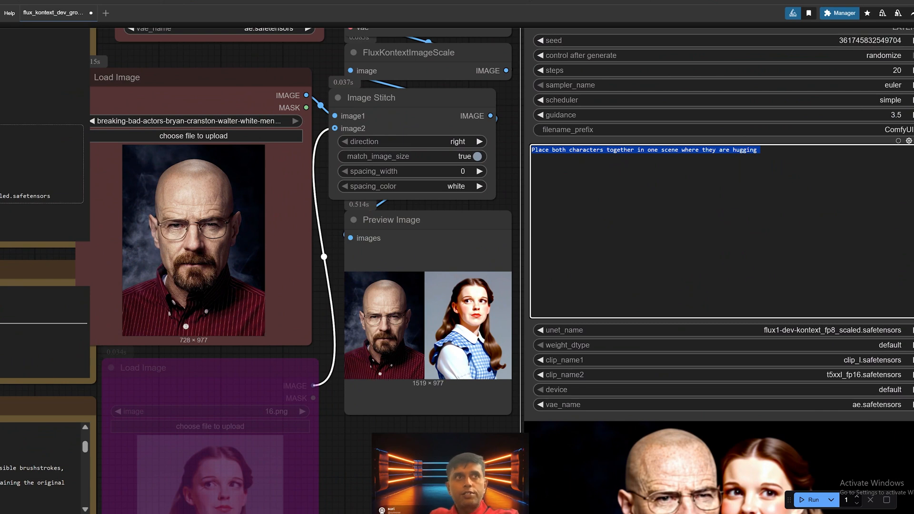
type("lets ma")
key("BackSpace")
key("BackSpace")
key("BackSpace")
key("BackSpace")
key("BackSpace")
key("BackSpace")
key("BackSpace")
type("pla")
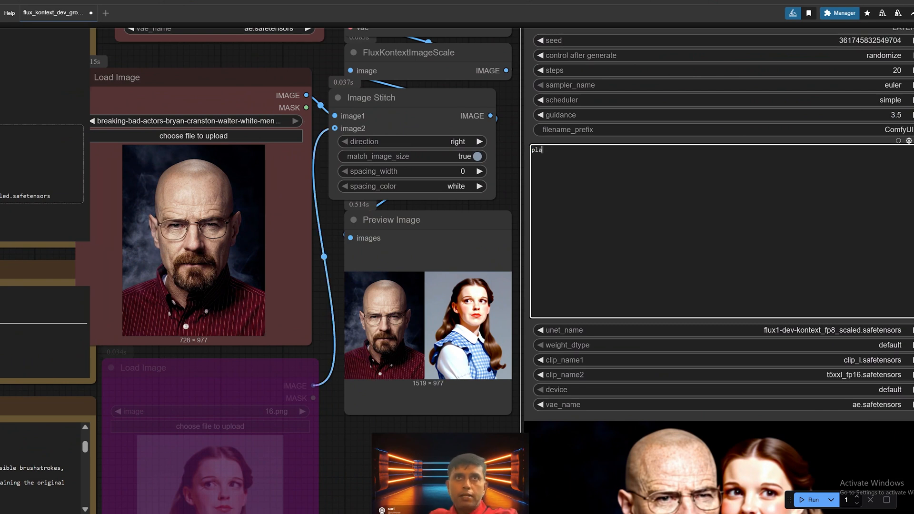
type("ce a red color hat on hi")
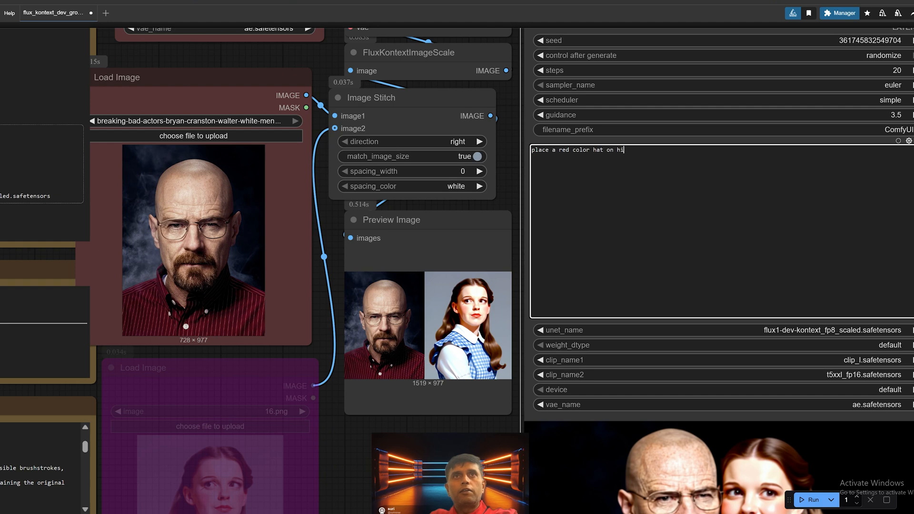
type("s head")
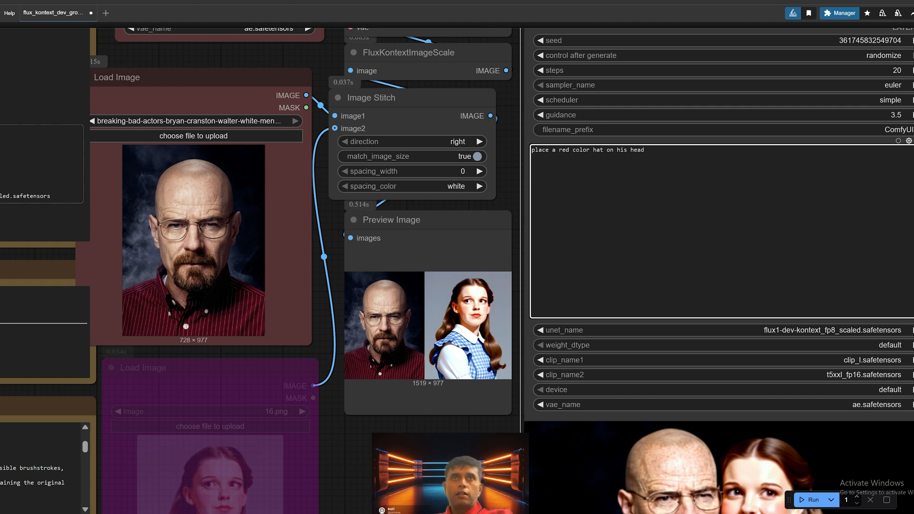
type("rounded")
Step: Run the workflow to generate the hat edit from the man's portrait alone
scroll(788, 294, "down", 3)
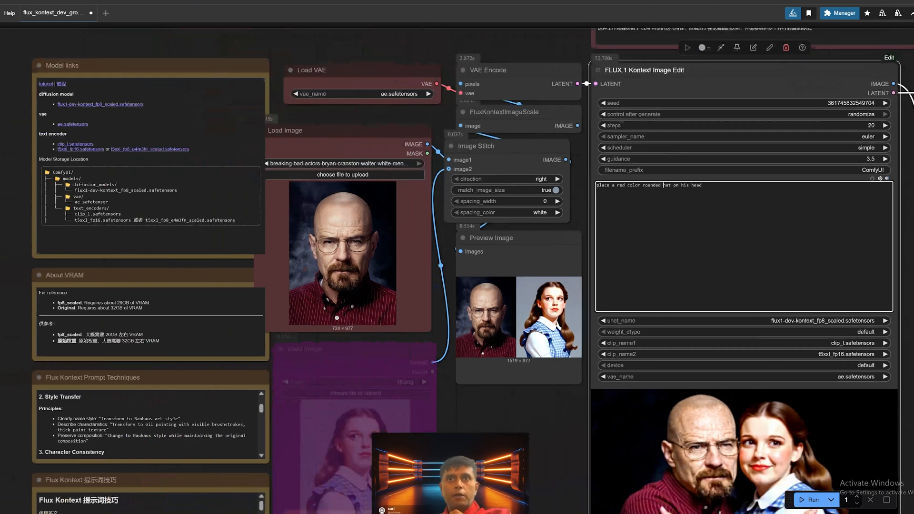
left_click_drag(775, 351, 655, 293)
left_click(809, 501)
scroll(655, 293, "down", 2)
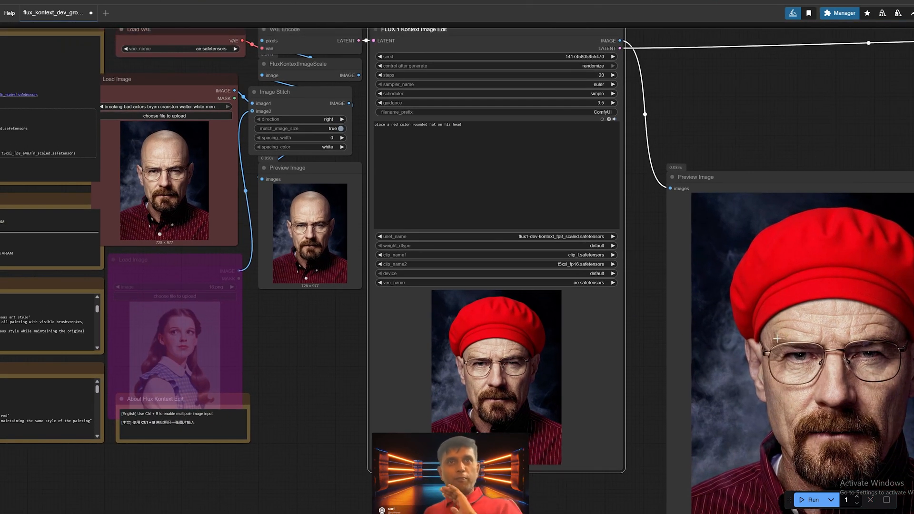
Step: Examine the generated red hat portrait against its source image, the bypassed Load Image node and the prompt
left_click_drag(713, 278, 804, 287)
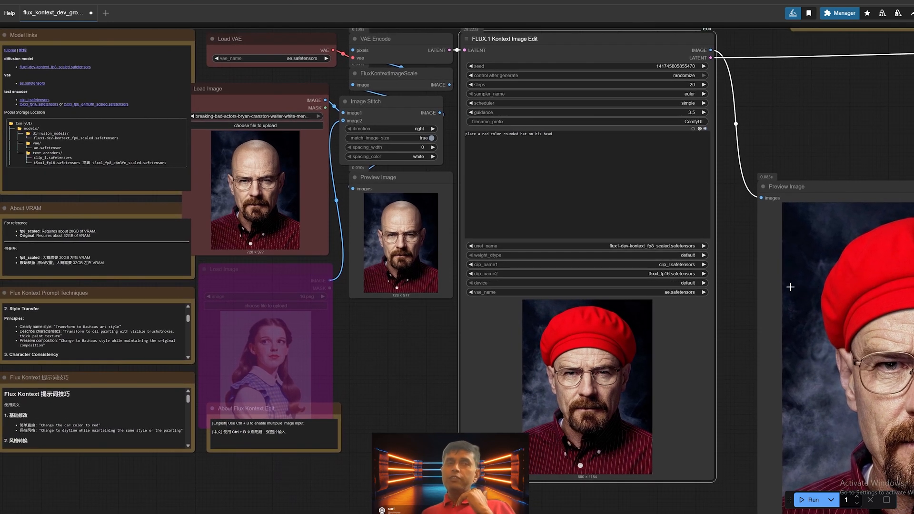
left_click(303, 270)
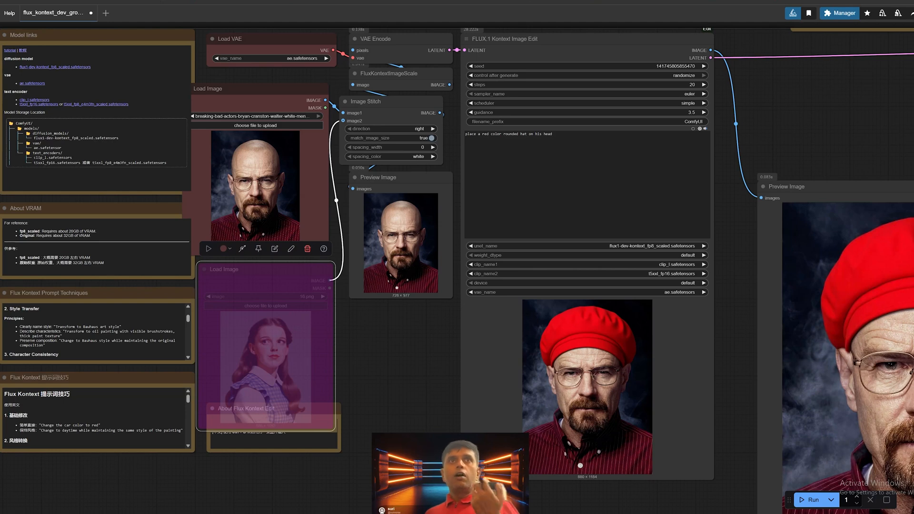
left_click(489, 134)
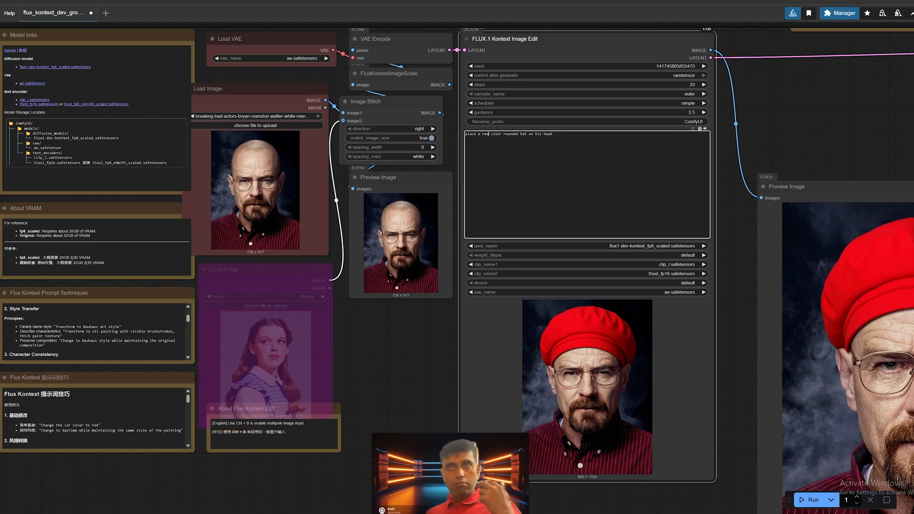
scroll(581, 152, "down", 4)
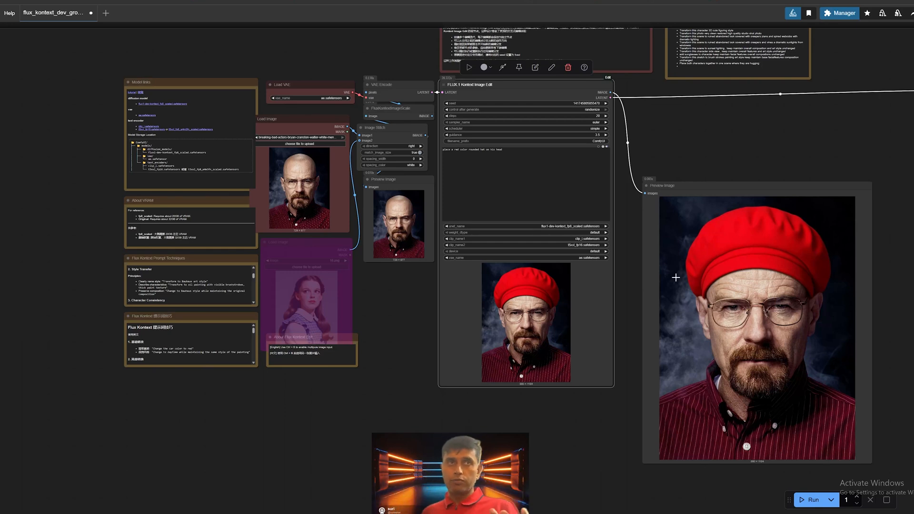
scroll(538, 387, "down", 1)
left_click_drag(612, 413, 568, 372)
left_click_drag(678, 357, 675, 393)
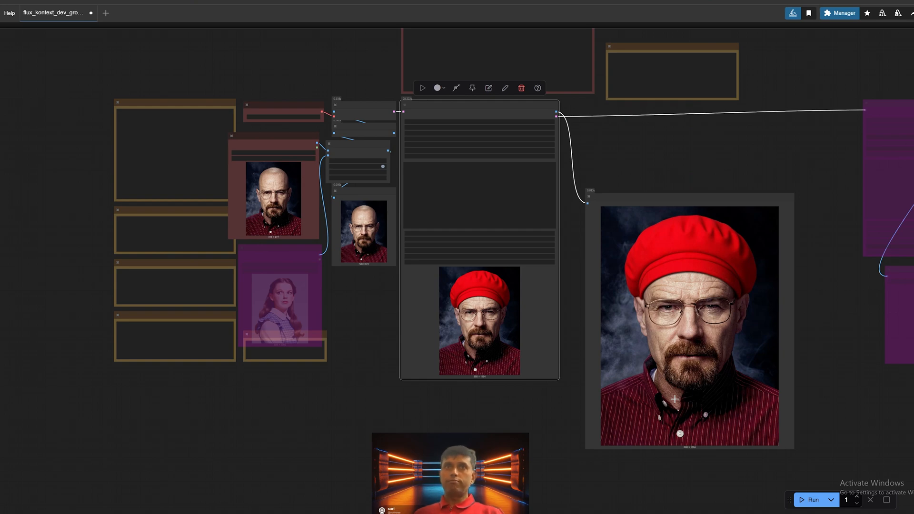
Step: Read the example prompts in the "About Flux Kontext Edit" note, and return to the view of the generated portrait
left_click_drag(773, 156, 658, 264)
scroll(658, 264, "up", 3)
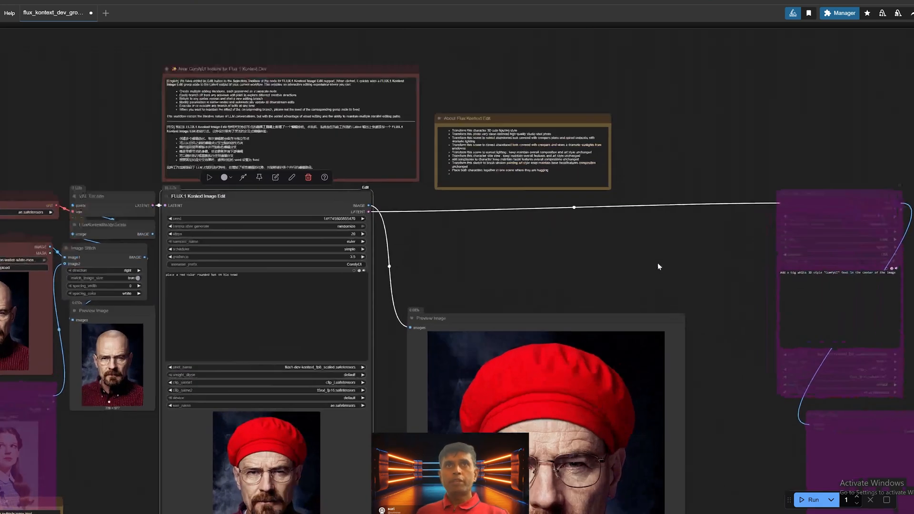
scroll(628, 216, "up", 5)
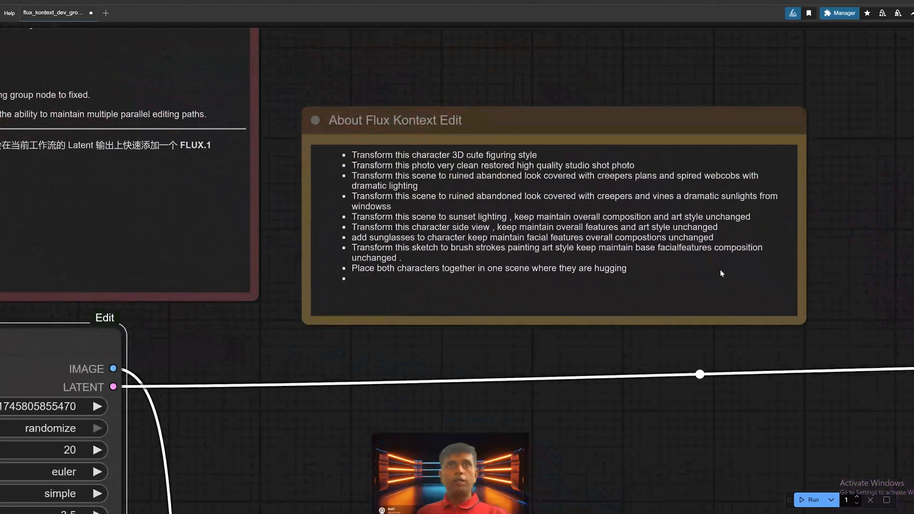
left_click_drag(719, 277, 746, 278)
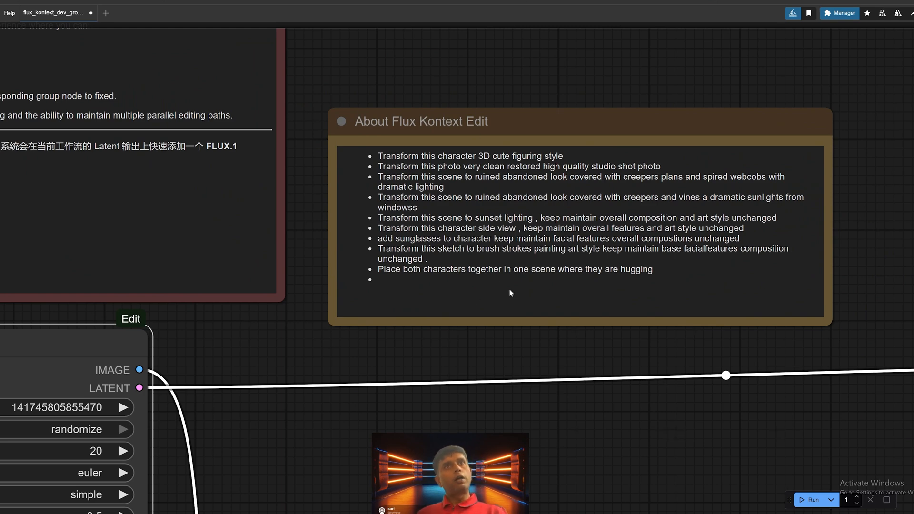
left_click_drag(489, 384, 610, 239)
scroll(581, 286, "down", 3)
scroll(564, 317, "down", 4)
left_click_drag(551, 318, 557, 181)
scroll(450, 357, "down", 4)
left_click_drag(450, 357, 496, 281)
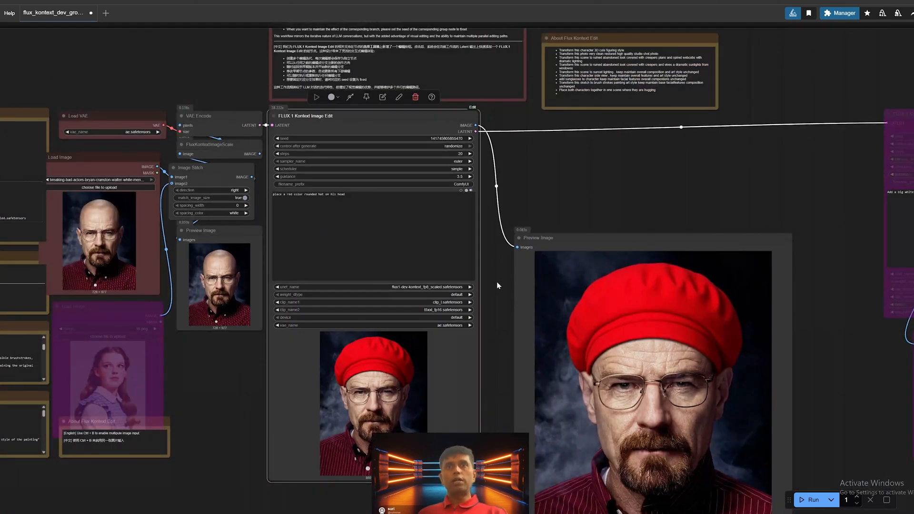